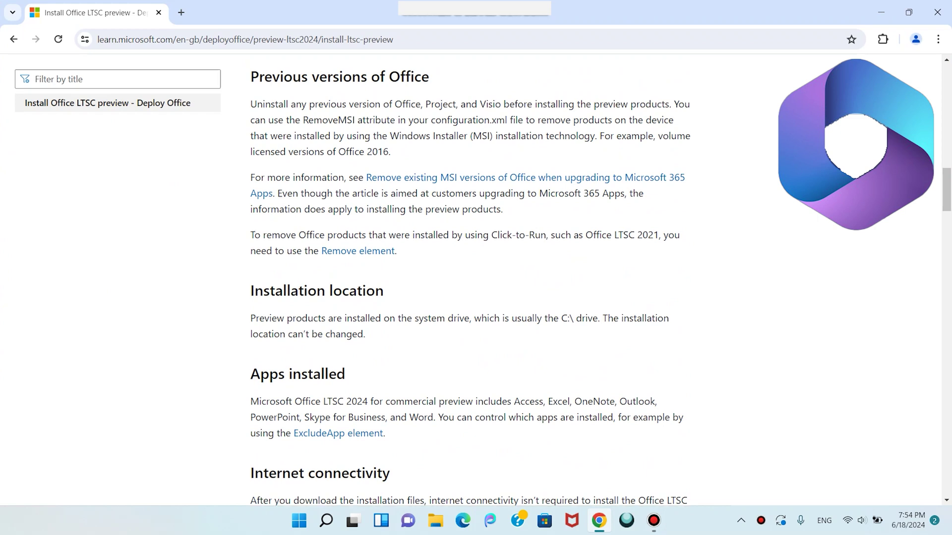
Step: Review the Install Office LTSC preview article, including its title, supported operating systems and Office Deployment Tool section
scroll(446, 353, "up", 3)
scroll(447, 353, "up", 5)
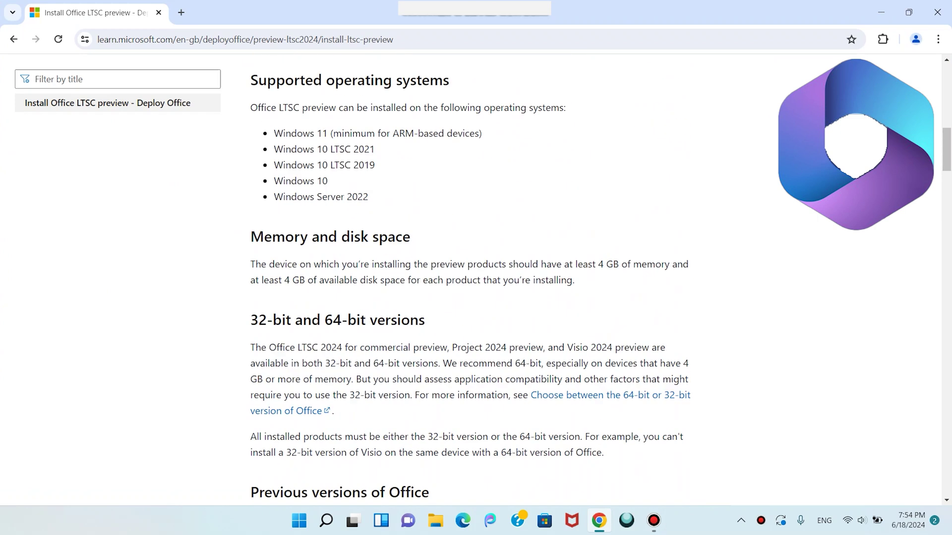
scroll(313, 251, "up", 7)
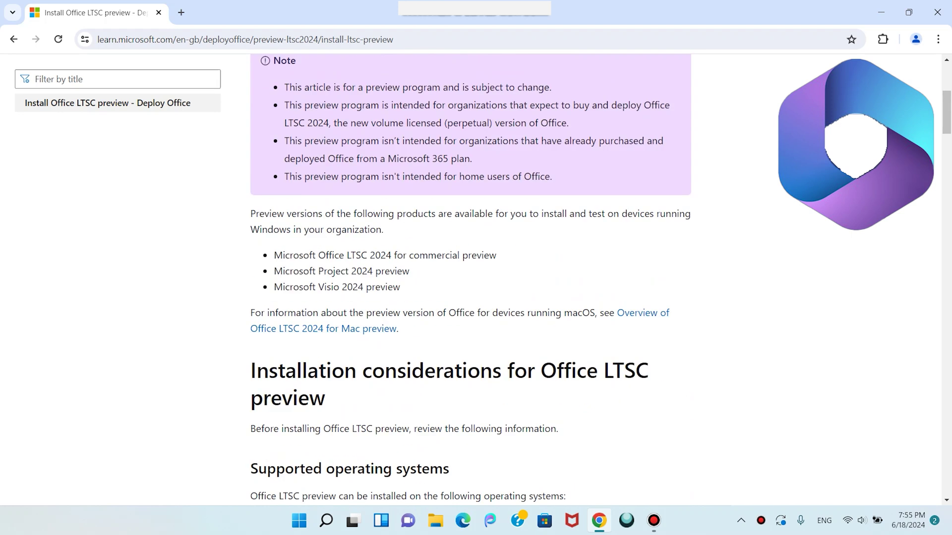
scroll(312, 251, "up", 5)
scroll(313, 251, "up", 1)
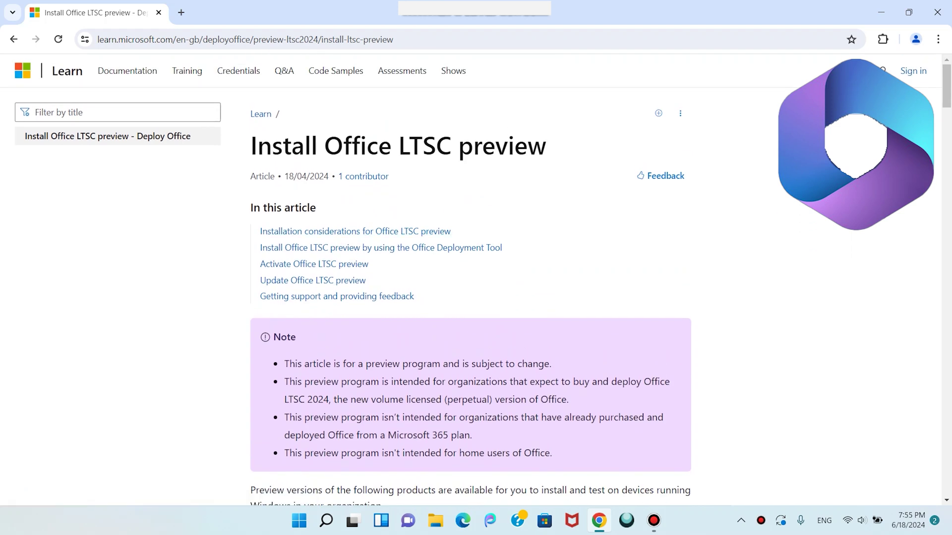
left_click_drag(251, 145, 546, 147)
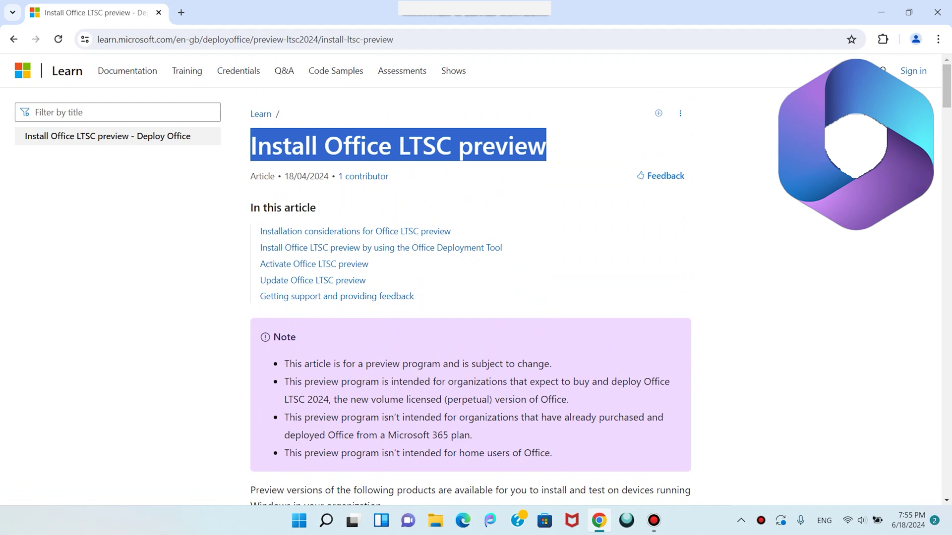
scroll(471, 277, "down", 8)
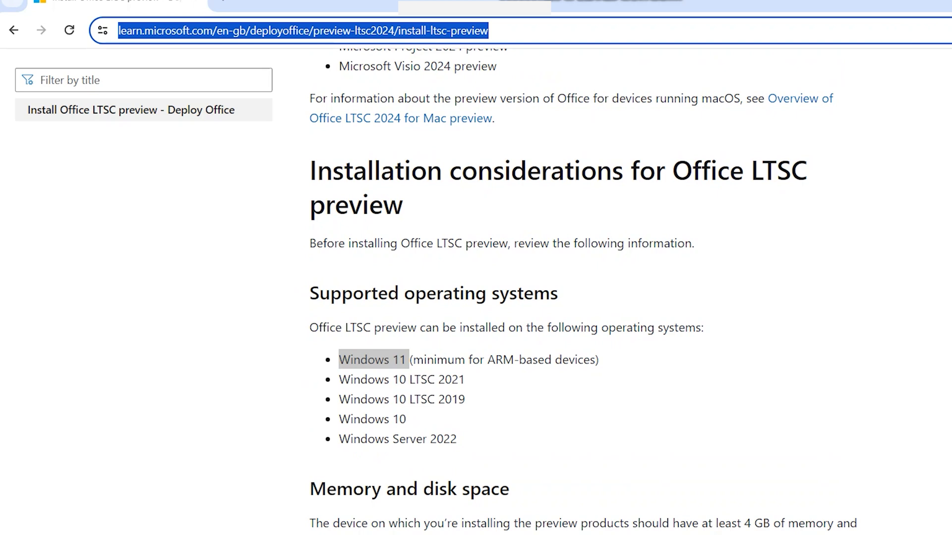
scroll(584, 292, "down", 15)
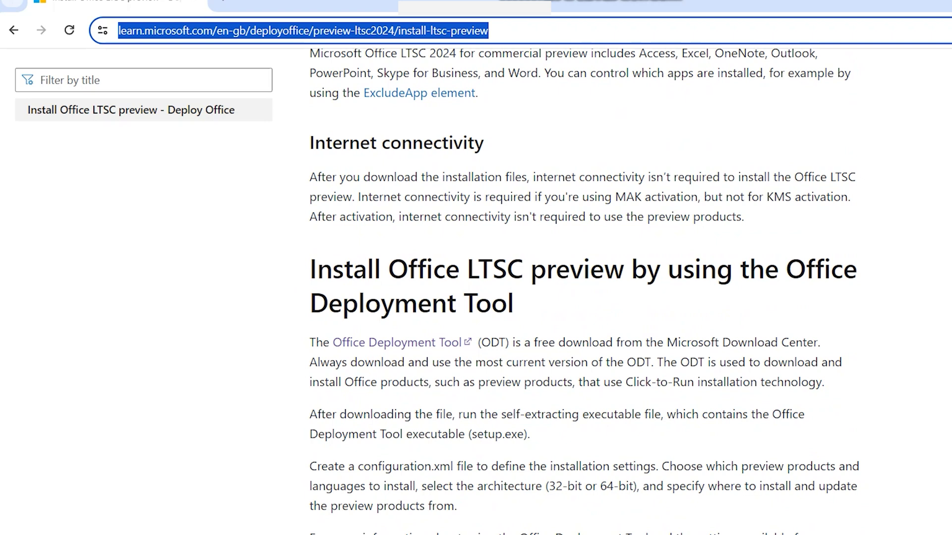
Step: Open the article's Office Deployment Tool link in a new tab and go to its download section
left_click_drag(311, 302, 514, 303)
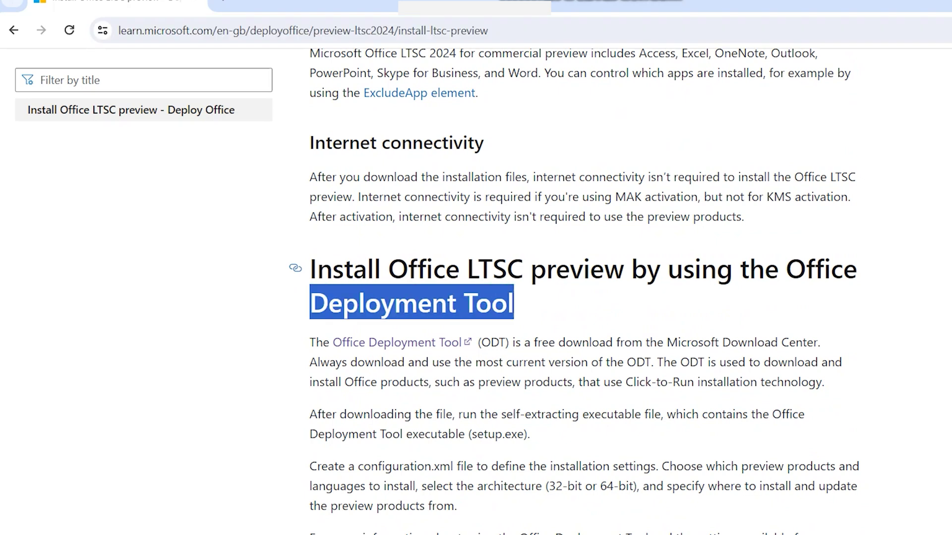
right_click(425, 343)
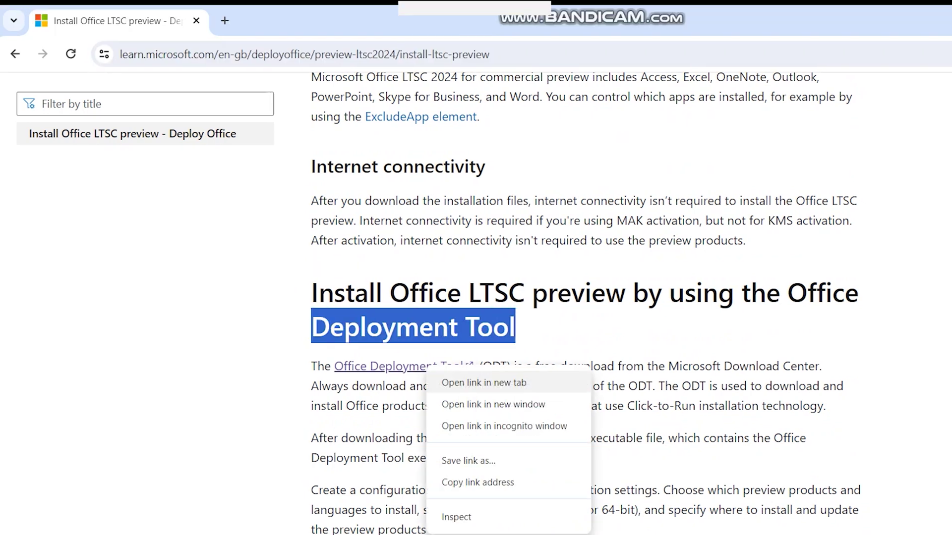
left_click(483, 382)
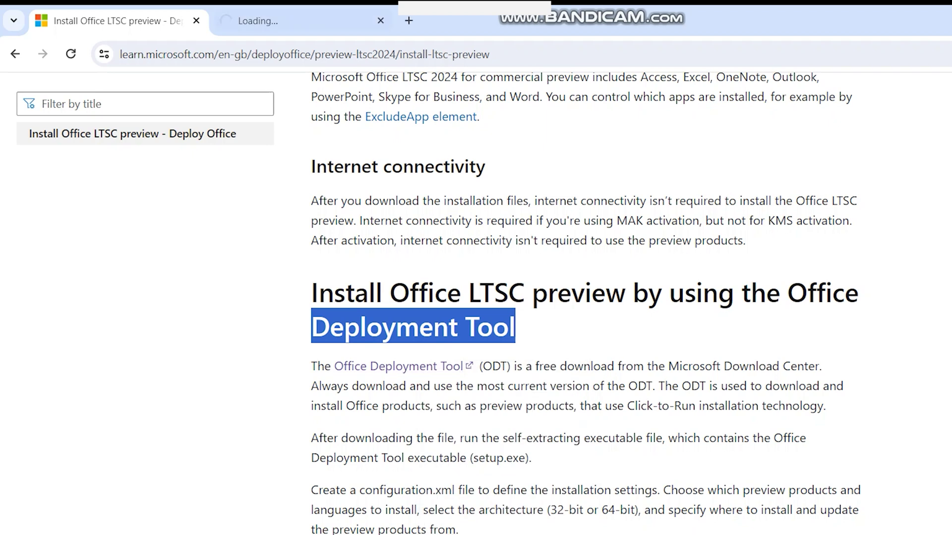
left_click(298, 21)
scroll(495, 248, "up", 1)
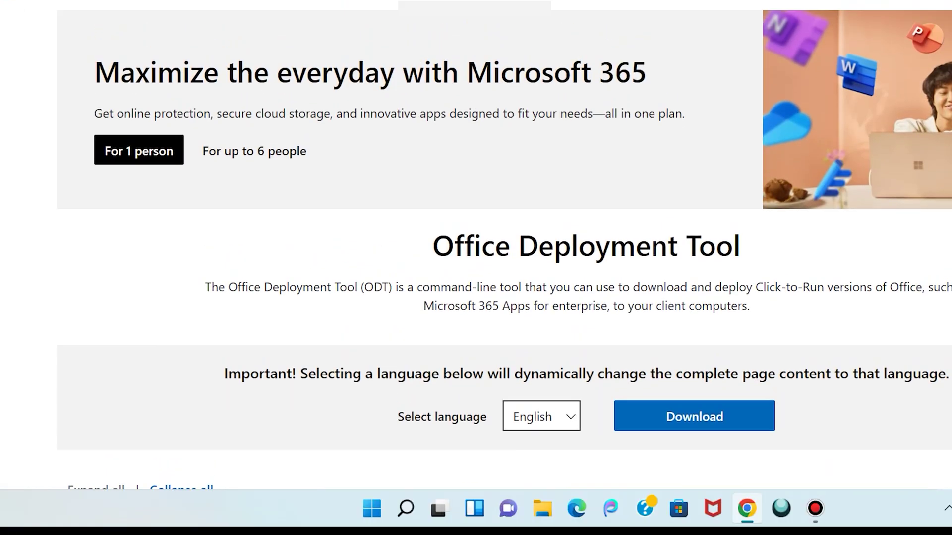
Step: Download the Office Deployment Tool, check it in the recent downloads and return to the desktop
left_click(694, 440)
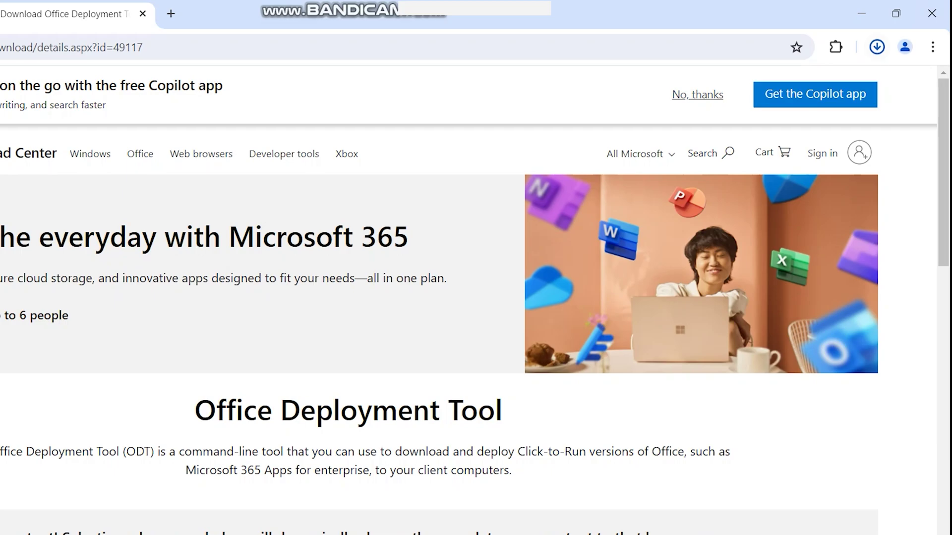
left_click(877, 46)
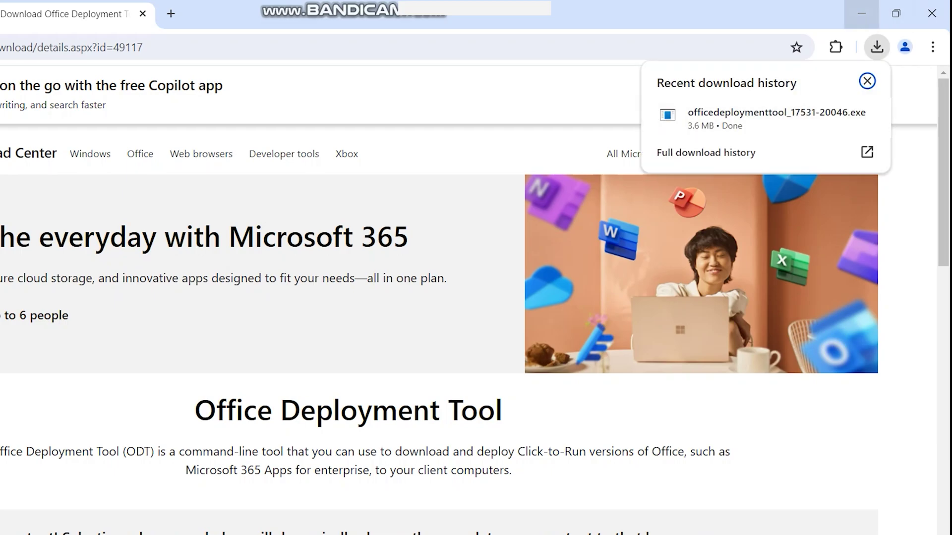
left_click(861, 13)
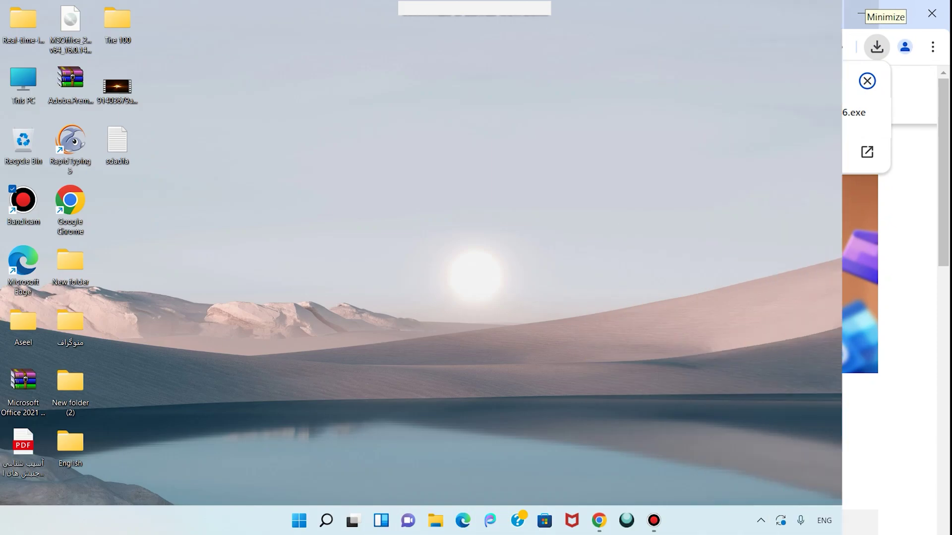
Step: Create a new folder on the desktop named "office 2024"
right_click(306, 112)
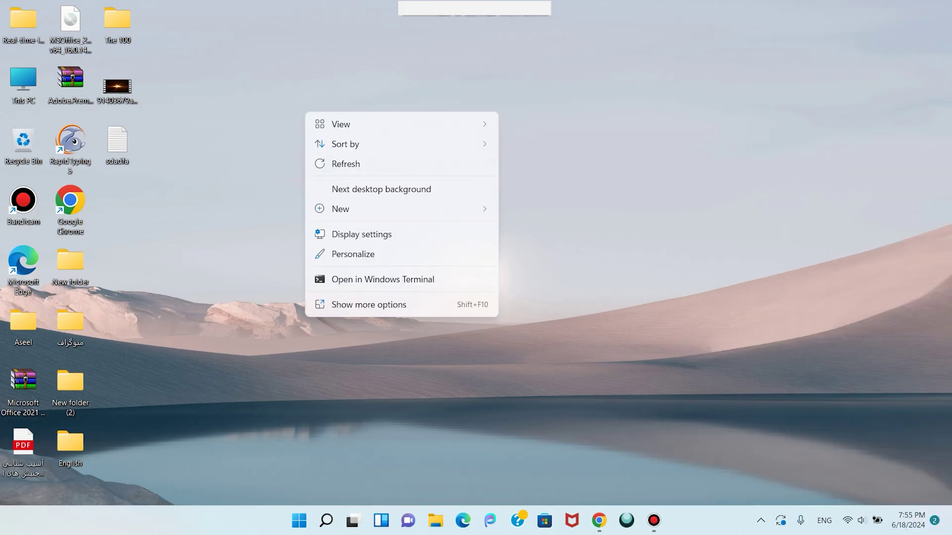
mouse_move(347, 209)
left_click(525, 210)
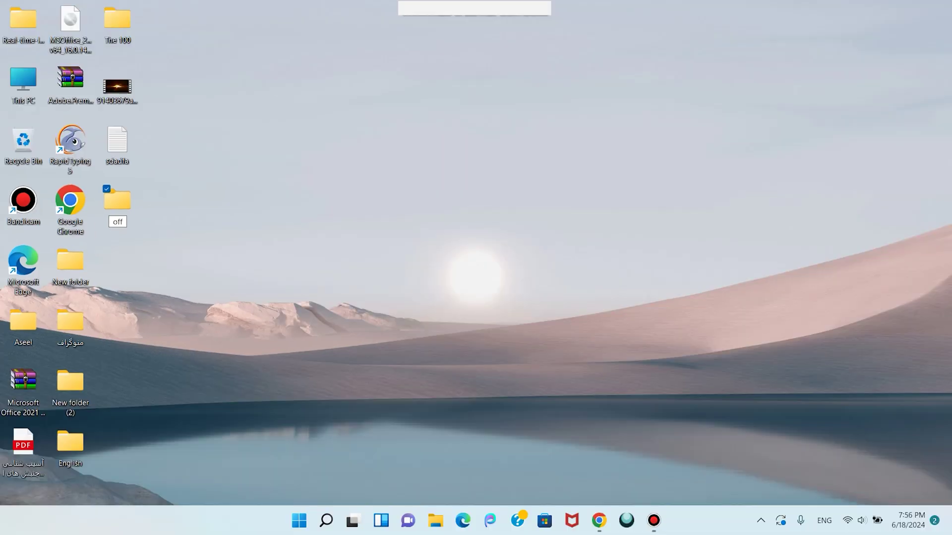
type("office 201")
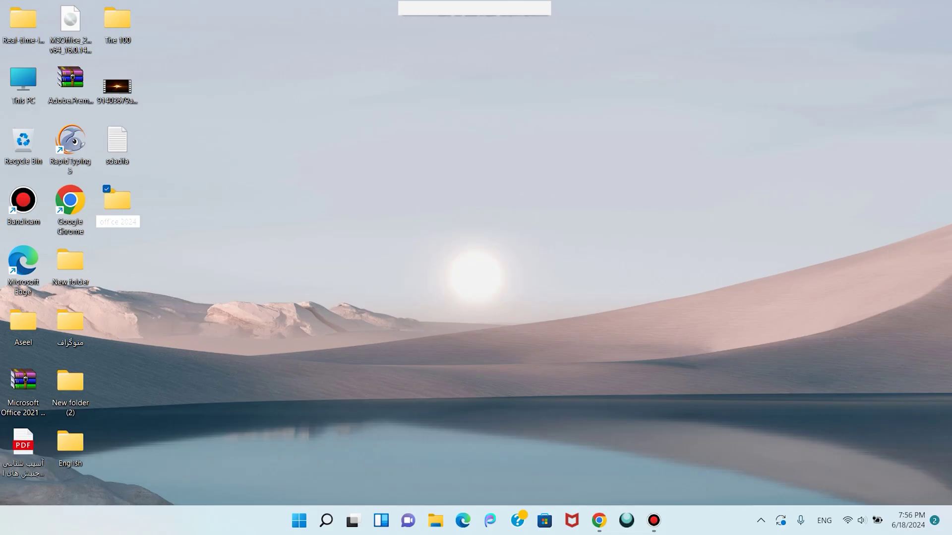
key("BackSpace")
type("24")
key("Return")
Step: Run the downloaded Office Deployment Tool from the Downloads folder and accept the Microsoft Software License Terms
double_click(23, 84)
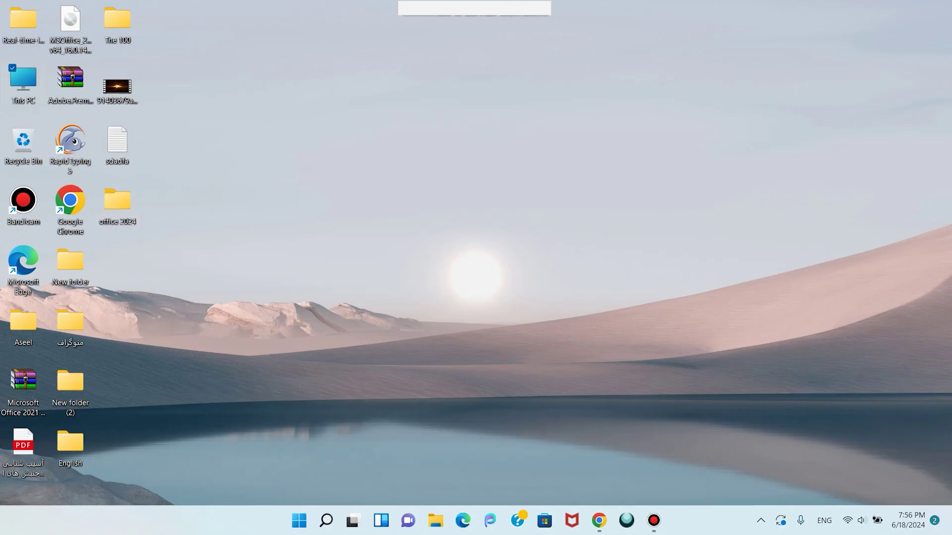
left_click(51, 125)
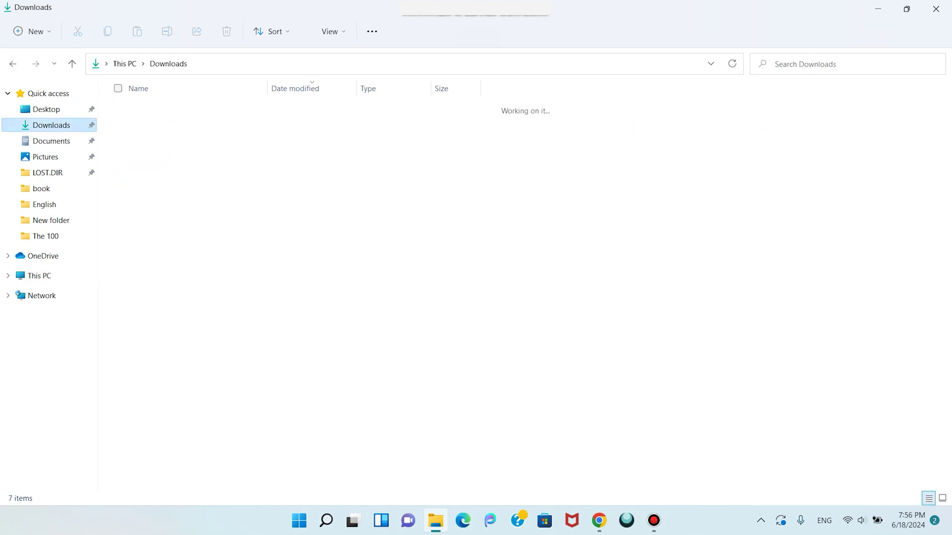
left_click(141, 130)
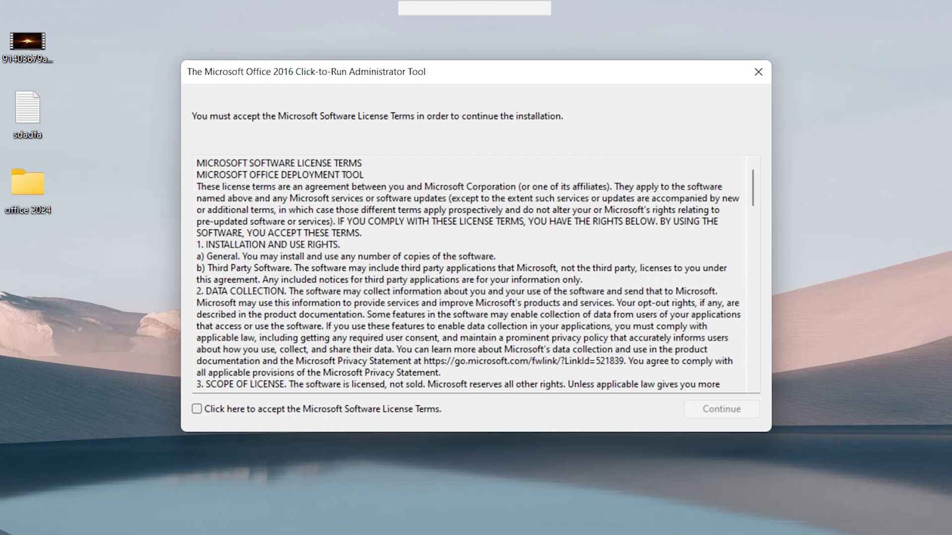
left_click(197, 409)
left_click(721, 409)
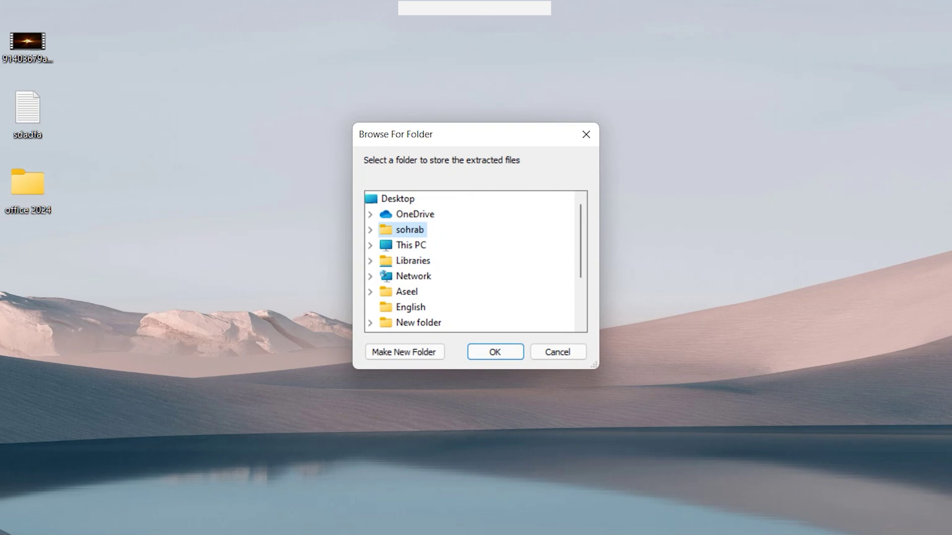
Step: Extract the deployment tool's files into the office 2024 folder on the desktop and dismiss the completion message
left_click_drag(95, 217, 13, 183)
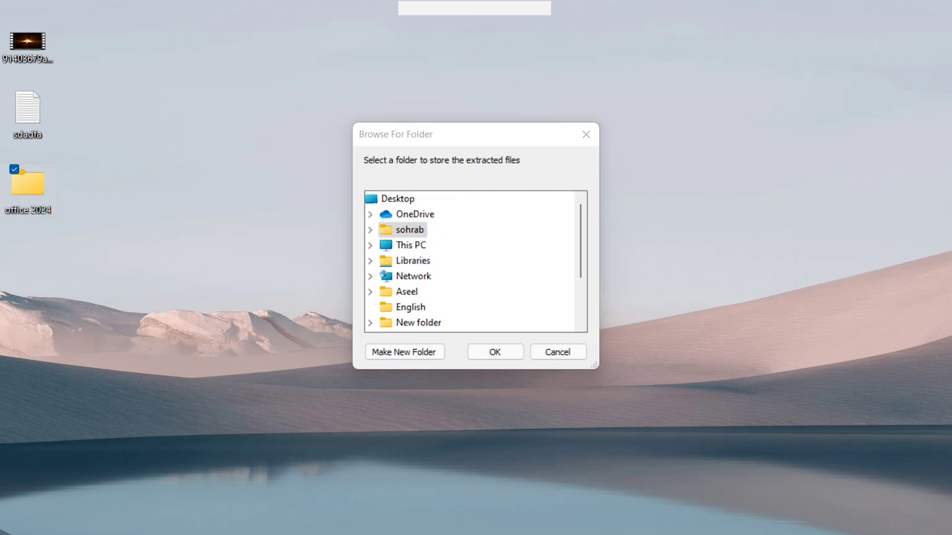
scroll(470, 261, "down", 2)
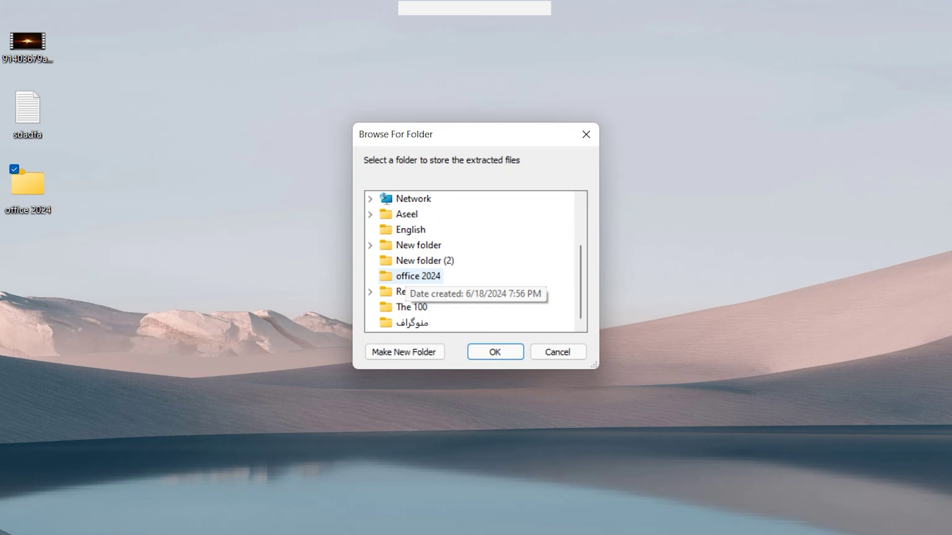
left_click(410, 276)
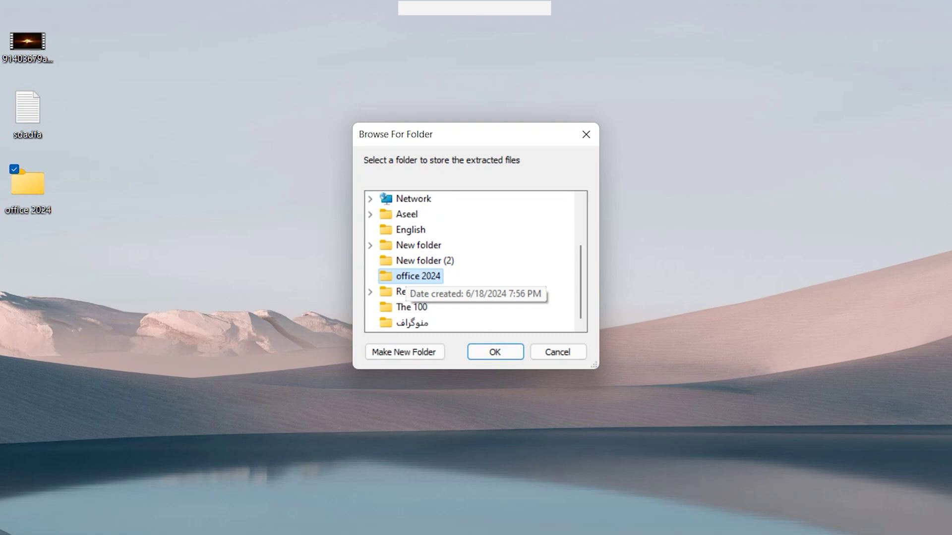
left_click(494, 352)
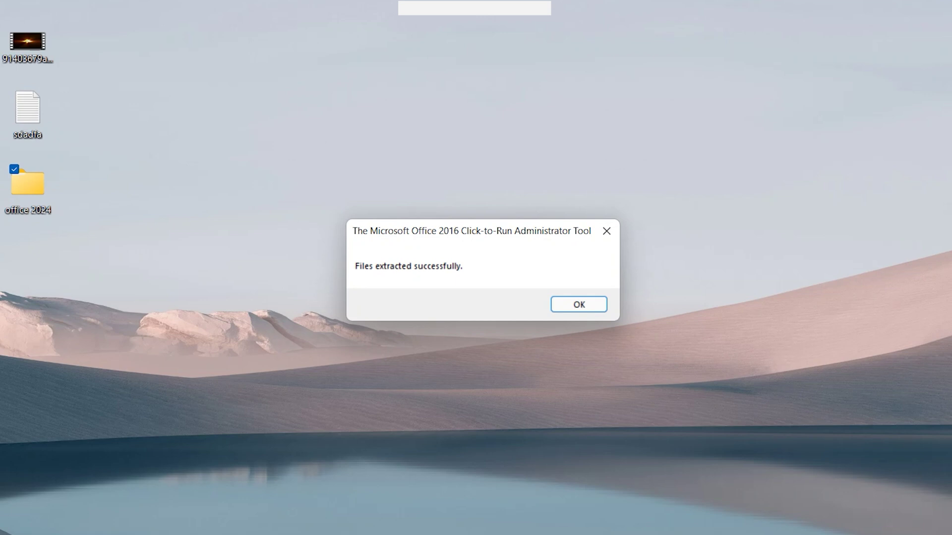
key("Return")
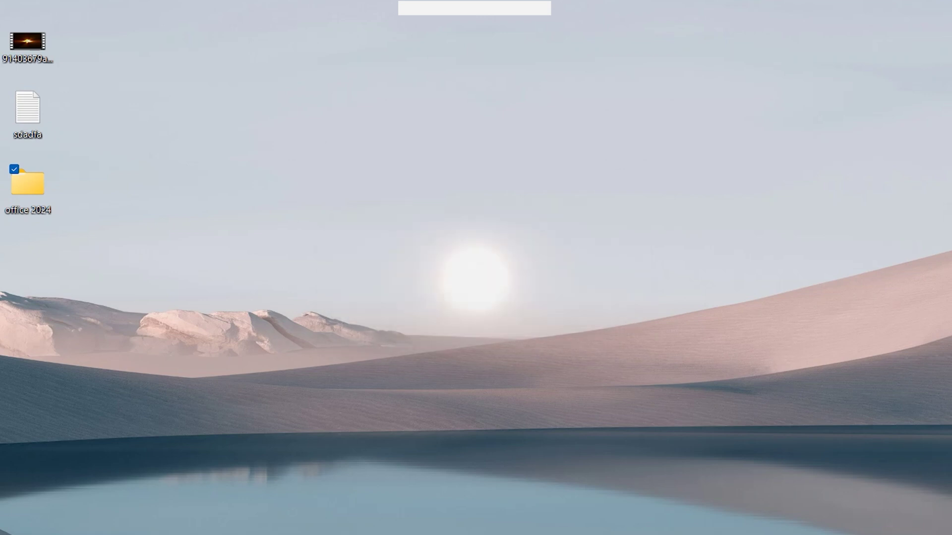
Step: In the office 2024 folder, show large icons and delete the Office365-x64, Office365-x86 and Office2019Enterprise configuration files
key("Return")
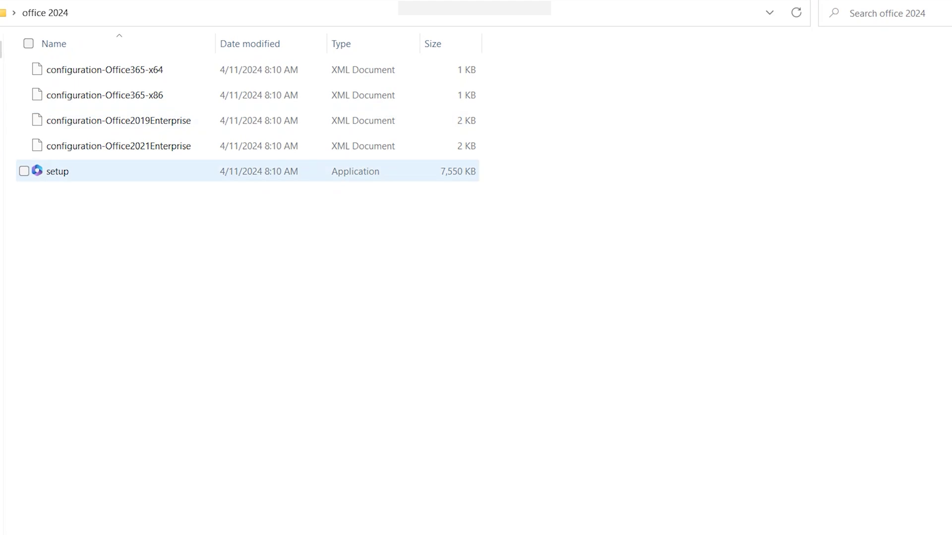
scroll(318, 94, "up", 5)
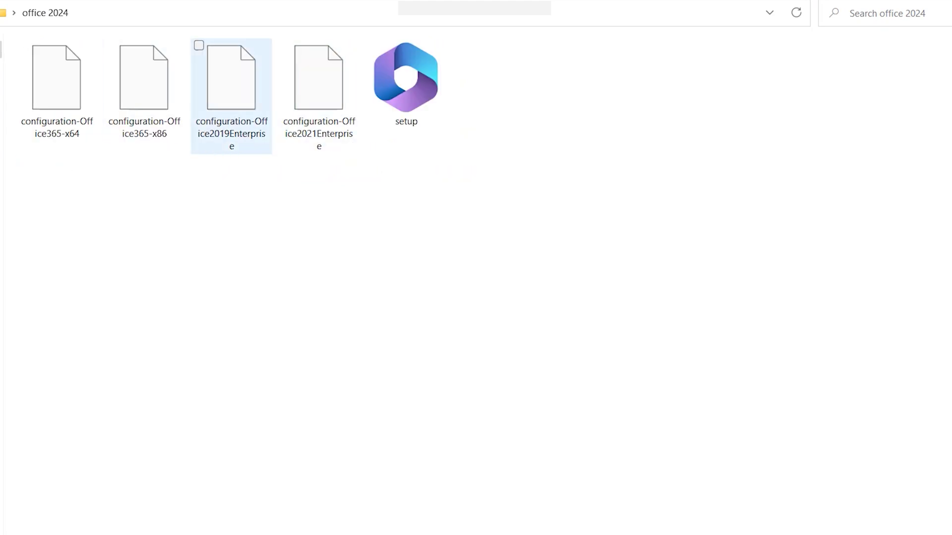
left_click_drag(580, 185, 48, 55)
left_click(406, 84)
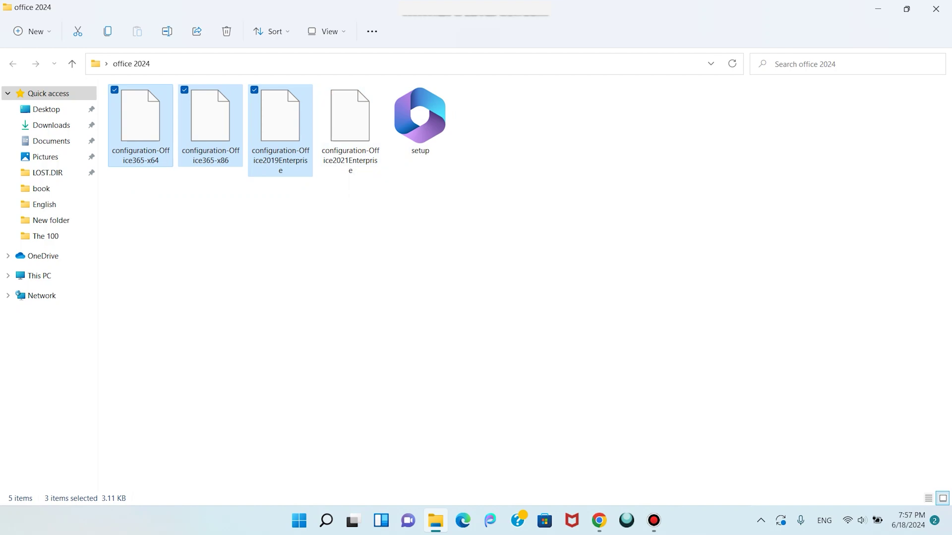
key("Delete")
Step: Rename the configuration-Office2021Enterprise file to "configuration"
right_click(129, 122)
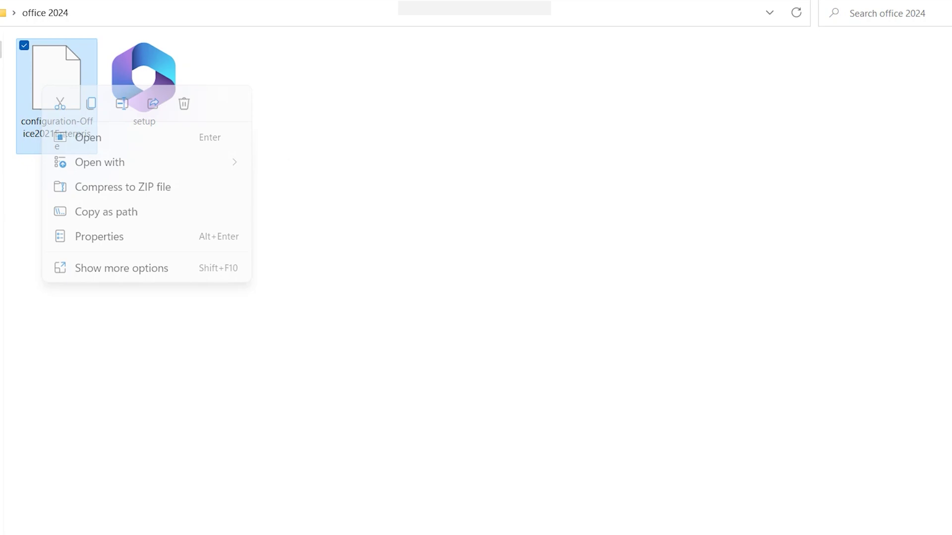
mouse_move(100, 162)
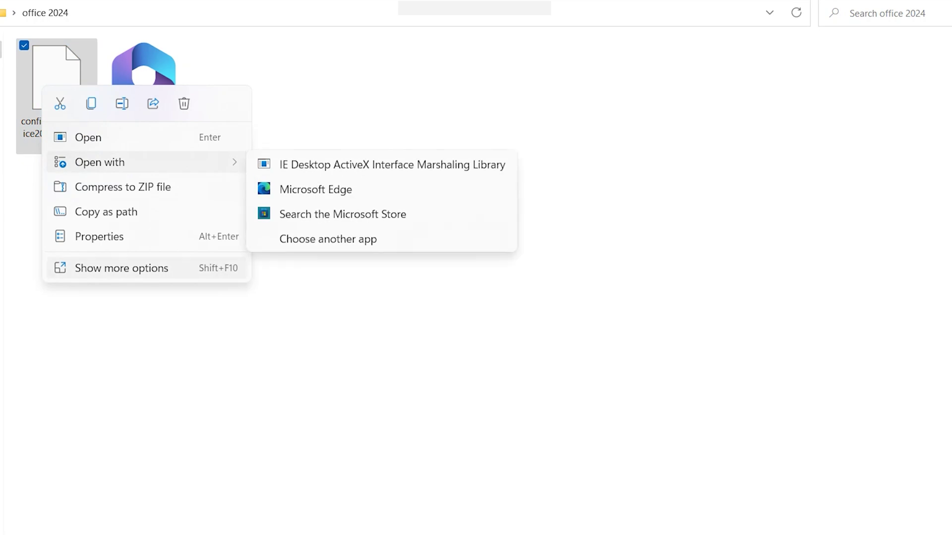
left_click(121, 267)
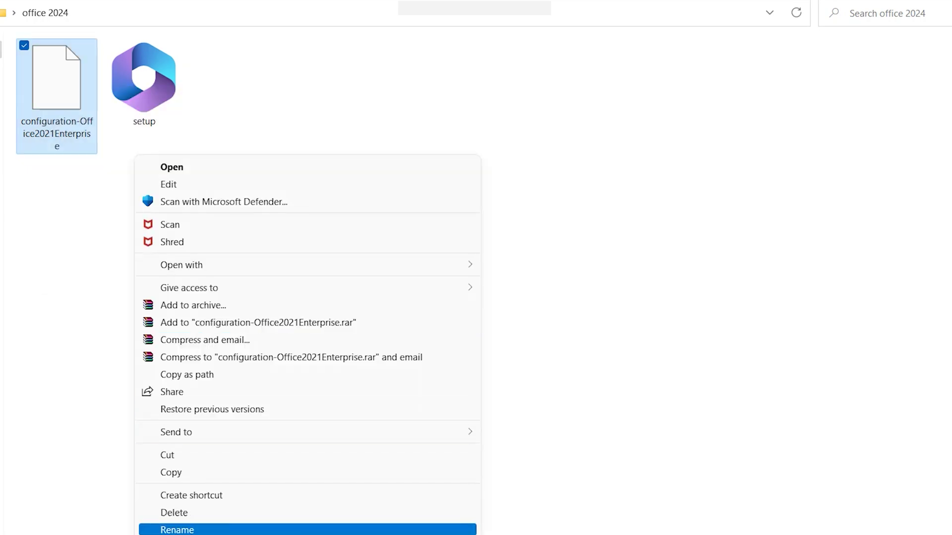
key("Return")
left_click_drag(63, 146, 88, 121)
key("BackSpace")
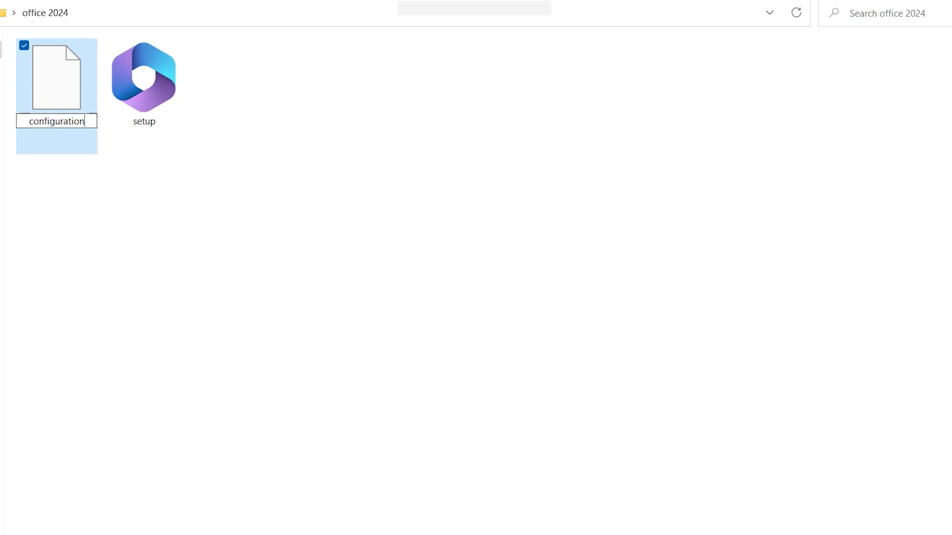
left_click_drag(121, 228, 58, 88)
left_click_drag(286, 235, 171, 70)
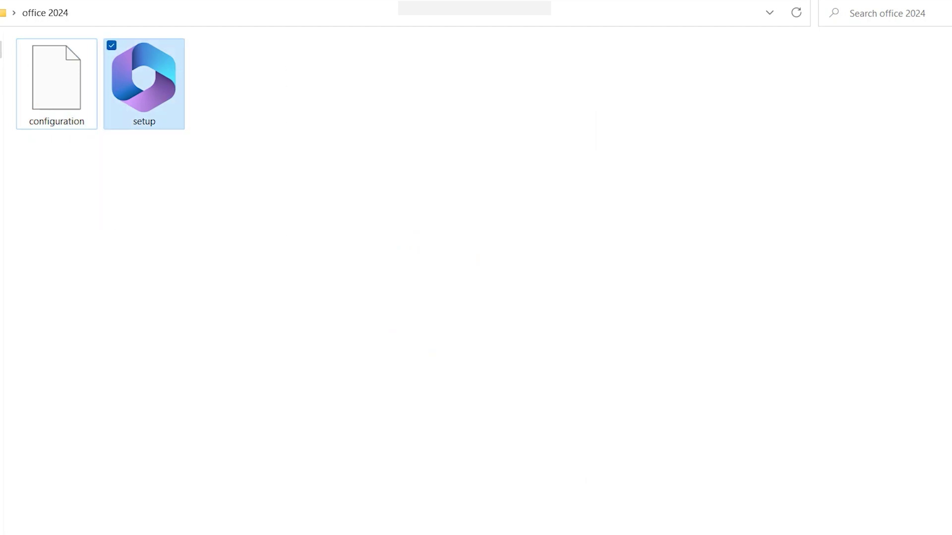
Step: Open the configuration file in the office 2024 folder with Notepad
right_click(58, 91)
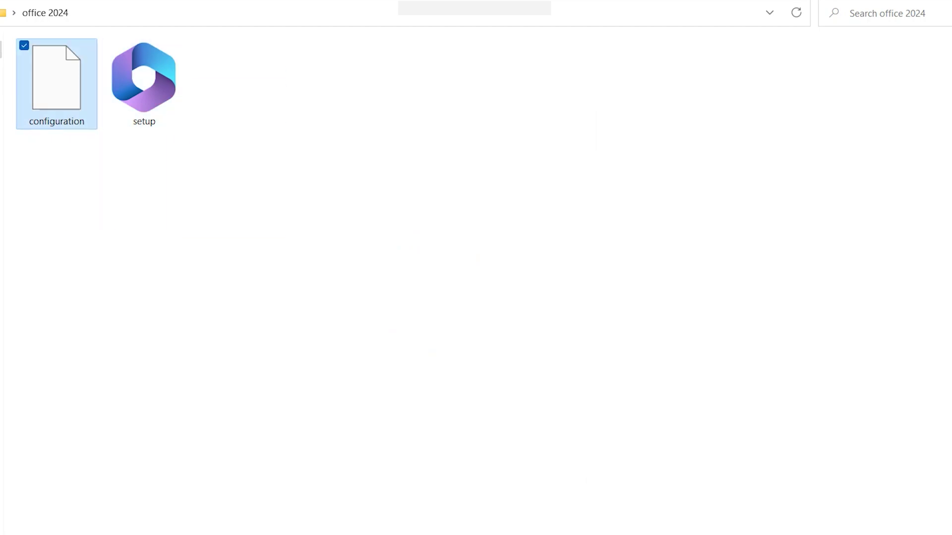
mouse_move(149, 167)
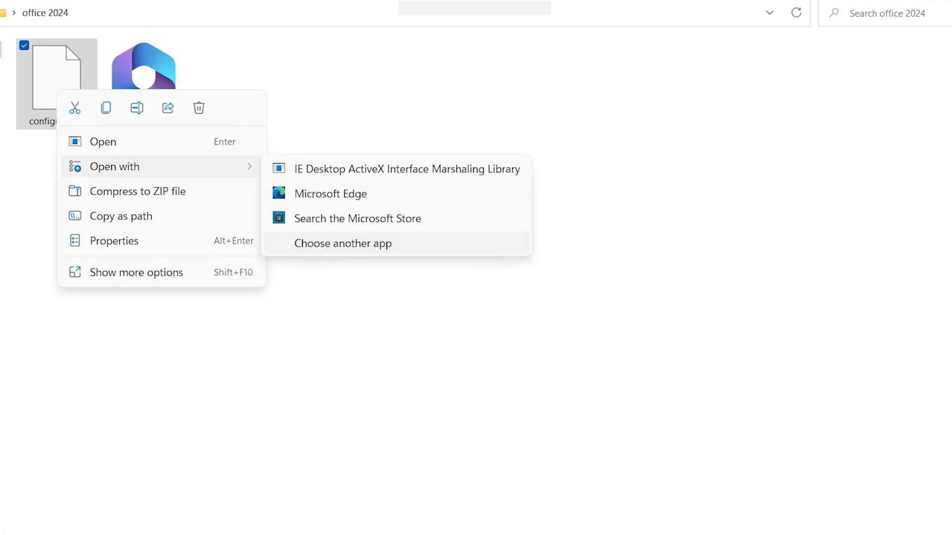
left_click(342, 243)
left_click(372, 329)
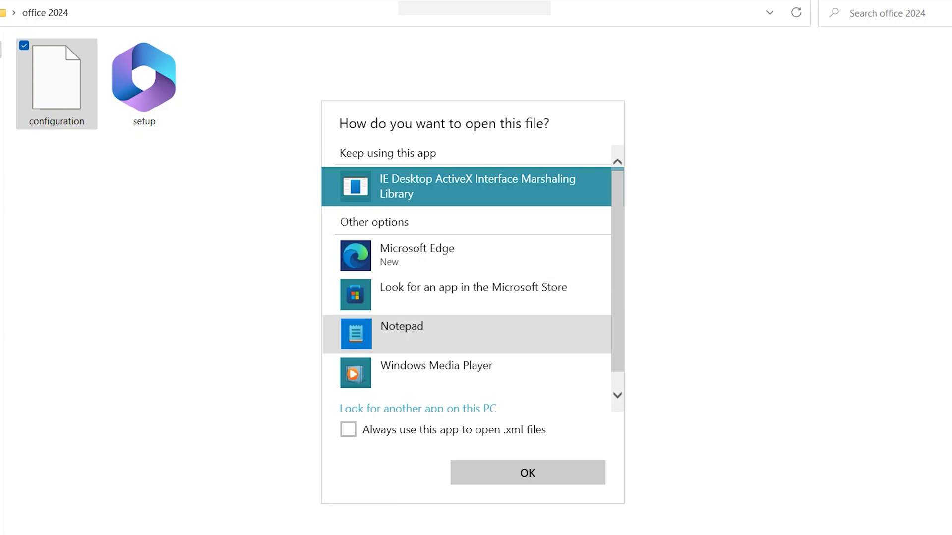
left_click(401, 334)
left_click(527, 473)
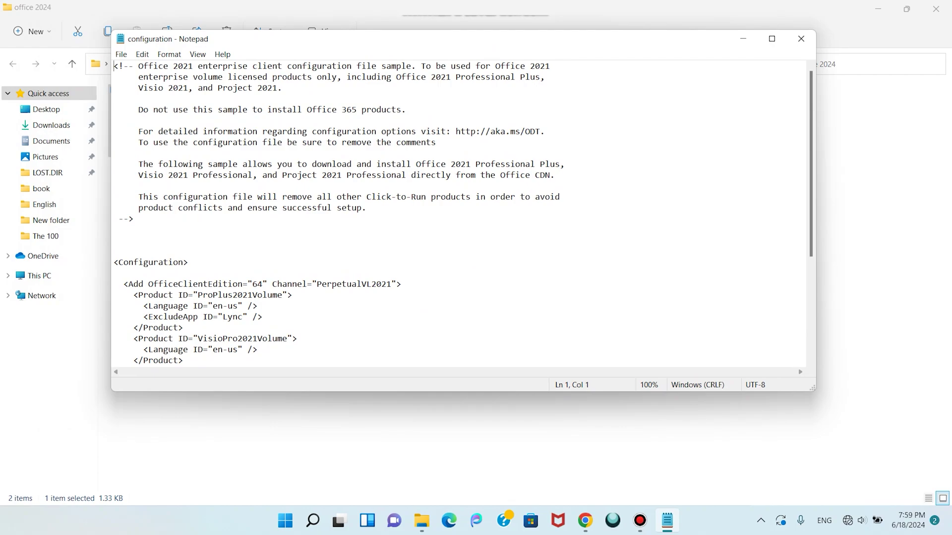
Step: Delete all the existing text from the configuration file
left_click_drag(258, 350, 114, 76)
key("ctrl+a")
key("BackSpace")
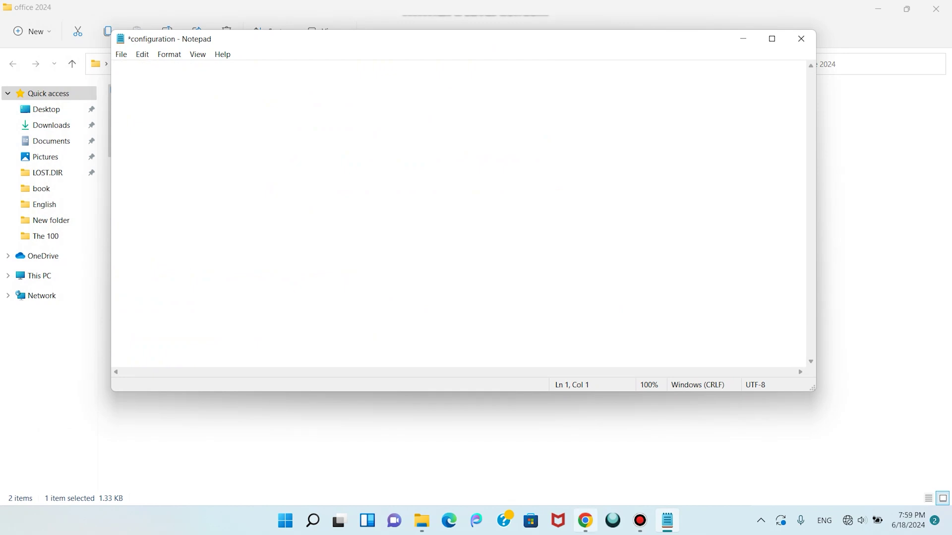
Step: Switch to the Install Office LTSC preview page in Chrome and arrange it side by side with Notepad
left_click(585, 521)
left_click(94, 13)
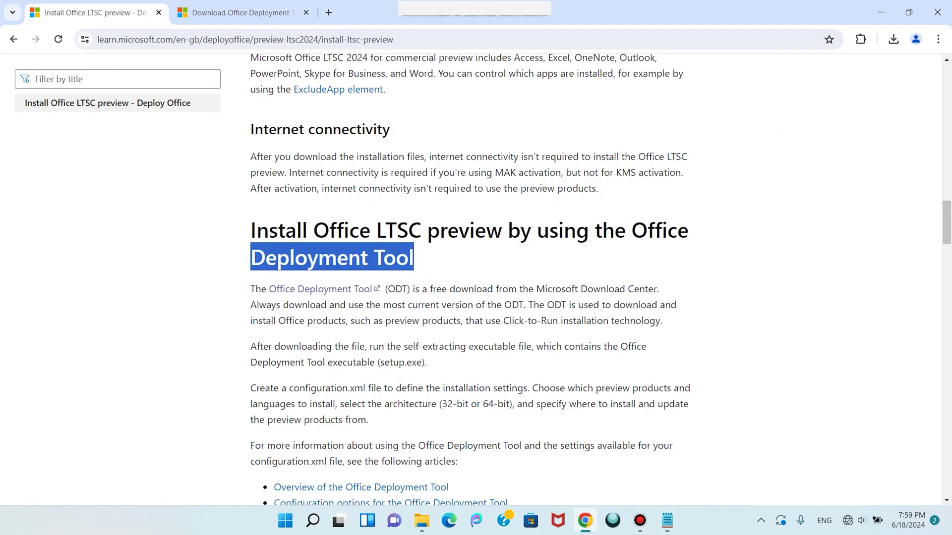
key("super+Right")
left_click(238, 161)
Step: Copy the full code under "Example configuration.xml file" on the web page and paste it into the empty Notepad file
scroll(709, 277, "up", 5)
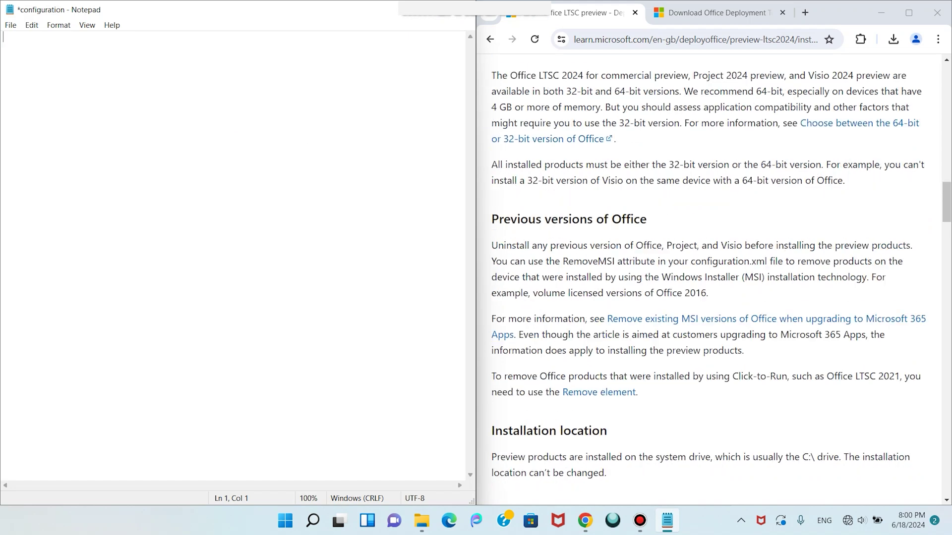
scroll(709, 277, "down", 15)
scroll(709, 277, "down", 5)
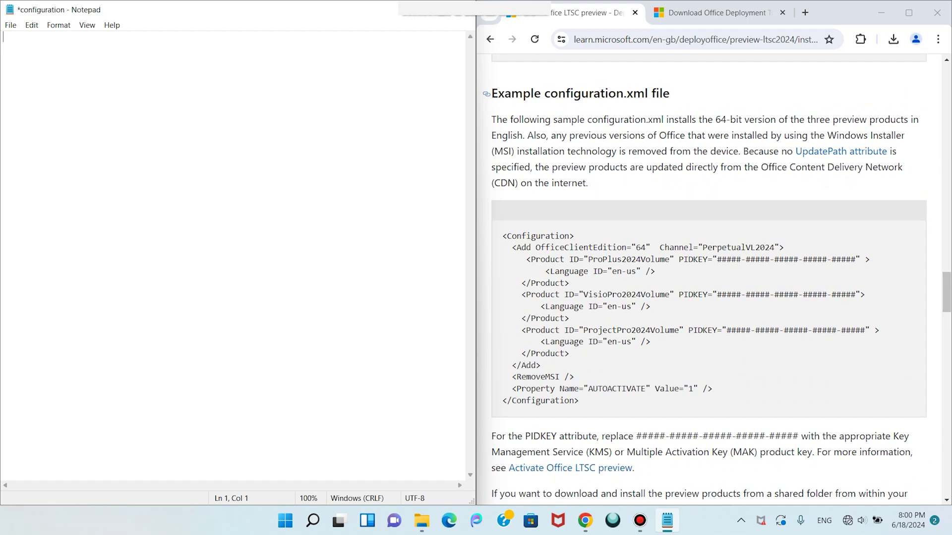
left_click_drag(670, 93, 660, 93)
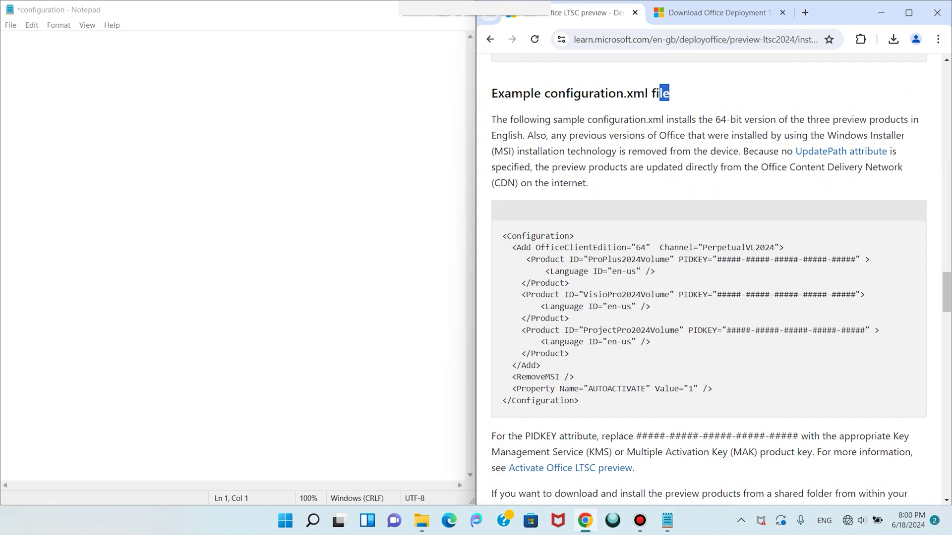
left_click_drag(507, 236, 578, 401)
key("alt+Tab")
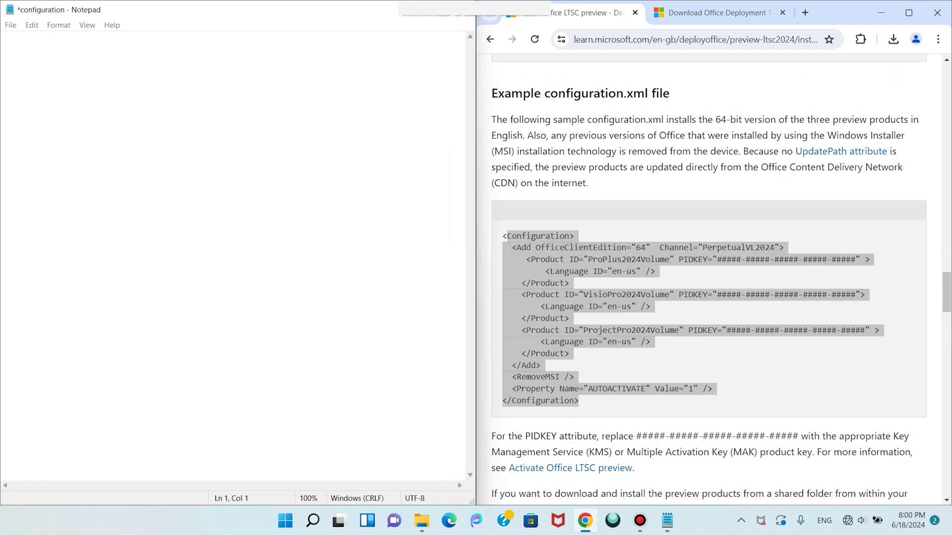
key("ctrl+v")
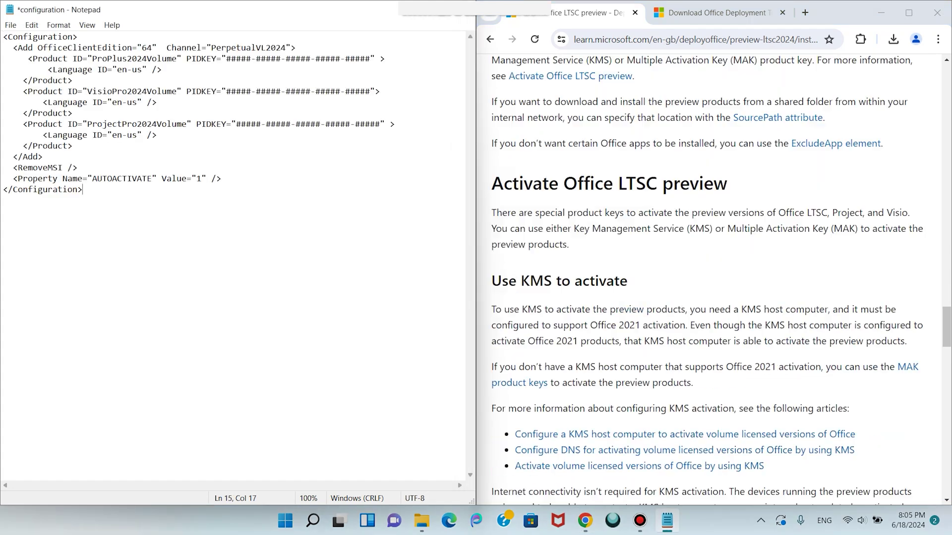
Step: Replace the ProPlus2024Volume PIDKEY placeholder with the KMS product key listed for Office LTSC 2024 for commercial preview
scroll(709, 278, "down", 10)
scroll(716, 198, "up", 1)
left_click_drag(716, 158, 838, 158)
double_click(822, 158)
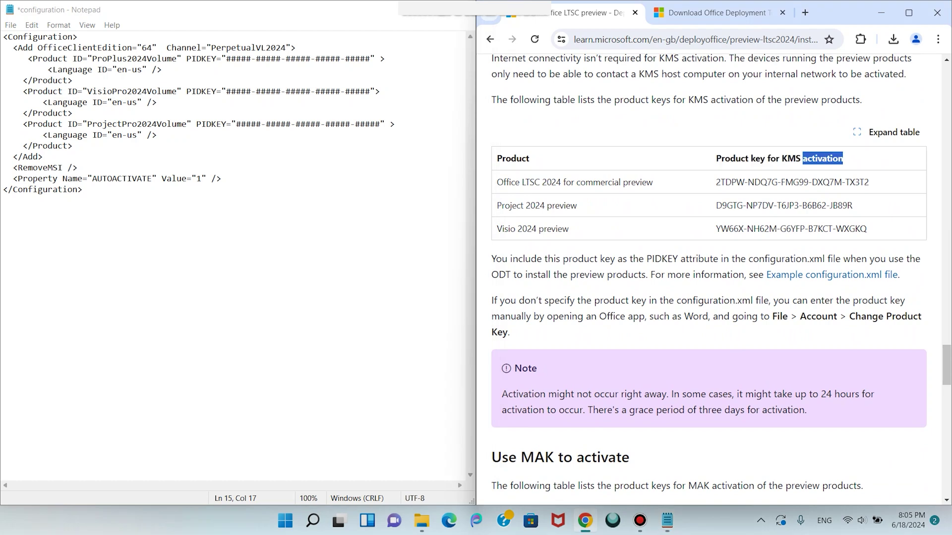
left_click(822, 158)
left_click_drag(716, 182, 864, 182)
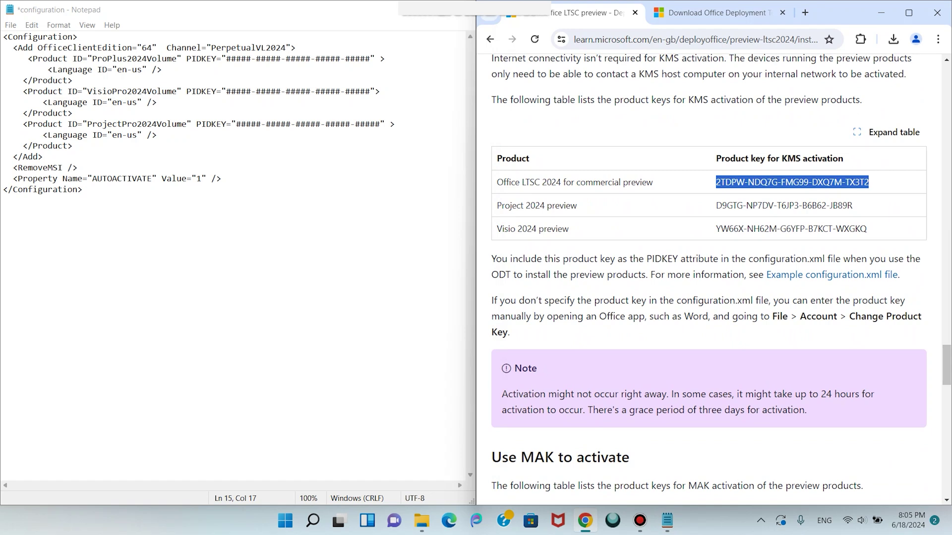
right_click(842, 180)
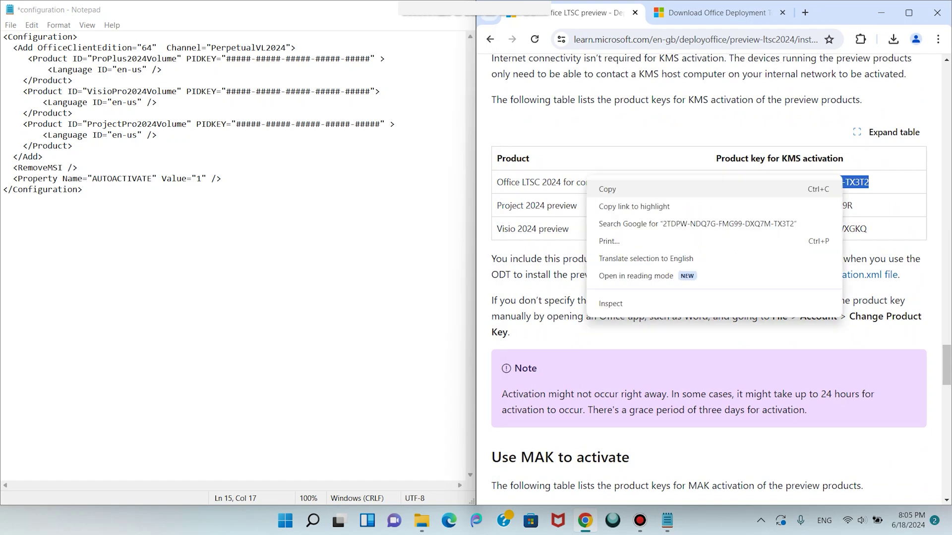
left_click(607, 189)
left_click_drag(226, 59, 375, 58)
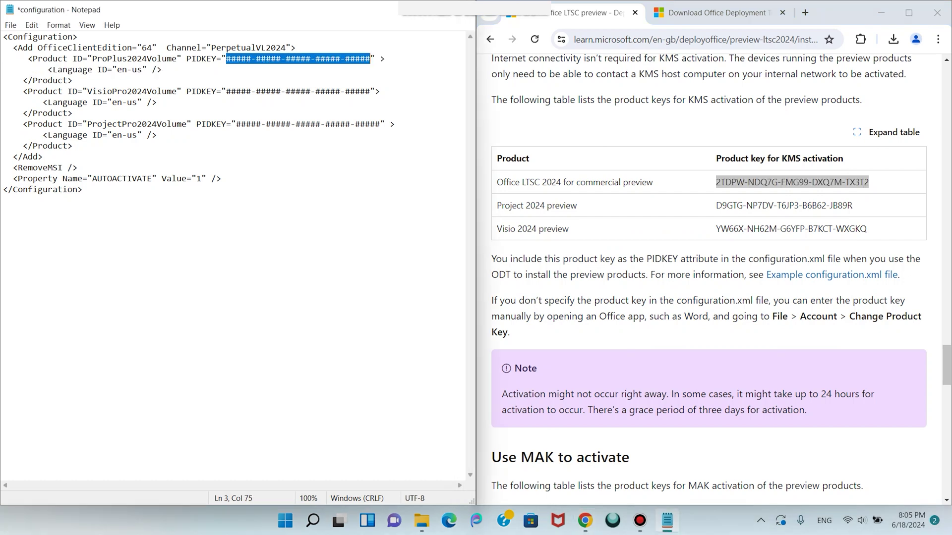
key("ctrl+v")
Step: Replace the ProjectPro2024Volume PIDKEY placeholder with the KMS product key listed for Project 2024 preview
left_click_drag(715, 205, 852, 205)
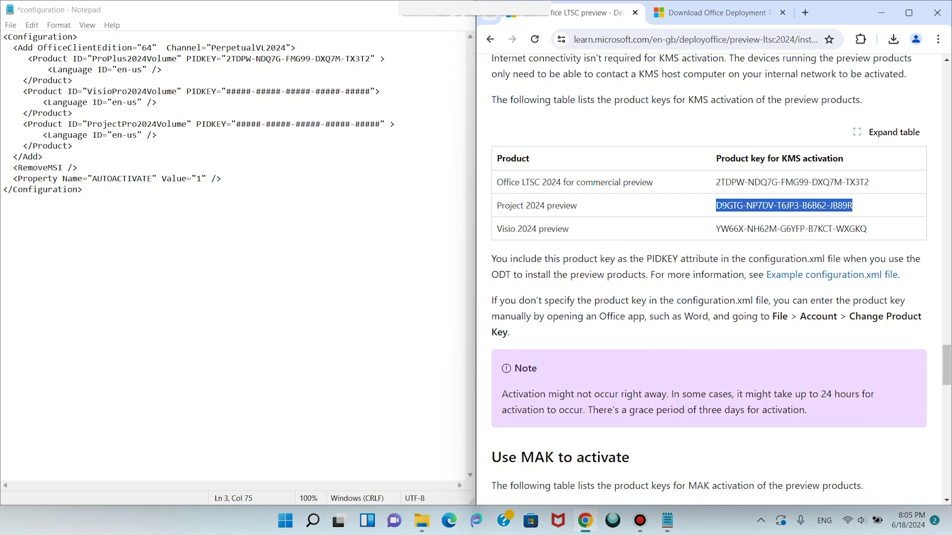
left_click(516, 219)
left_click_drag(237, 124, 157, 135)
Step: Replace the VisioPro2024Volume PIDKEY placeholder with the KMS product key listed for Visio 2024 preview
left_click_drag(716, 228, 867, 229)
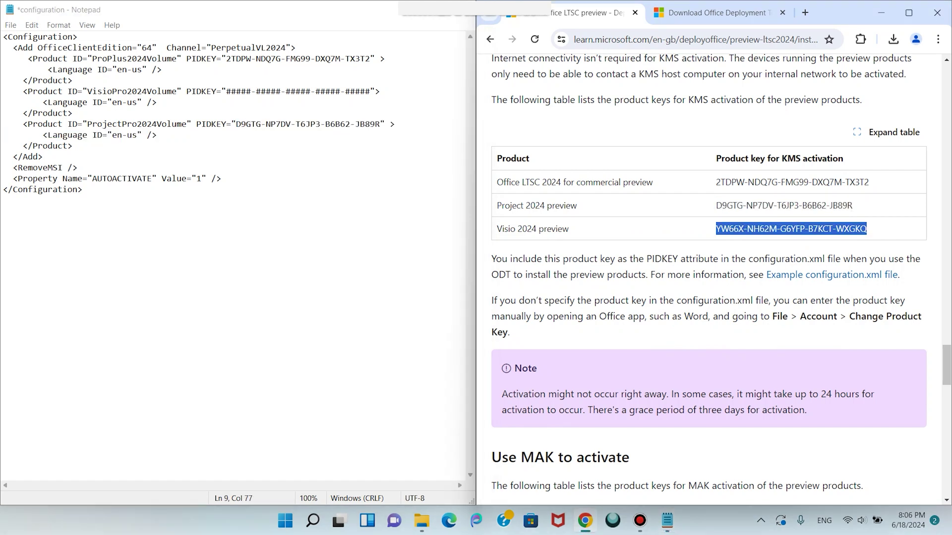
right_click(838, 230)
left_click(606, 245)
left_click_drag(226, 91, 370, 91)
key("ctrl+v")
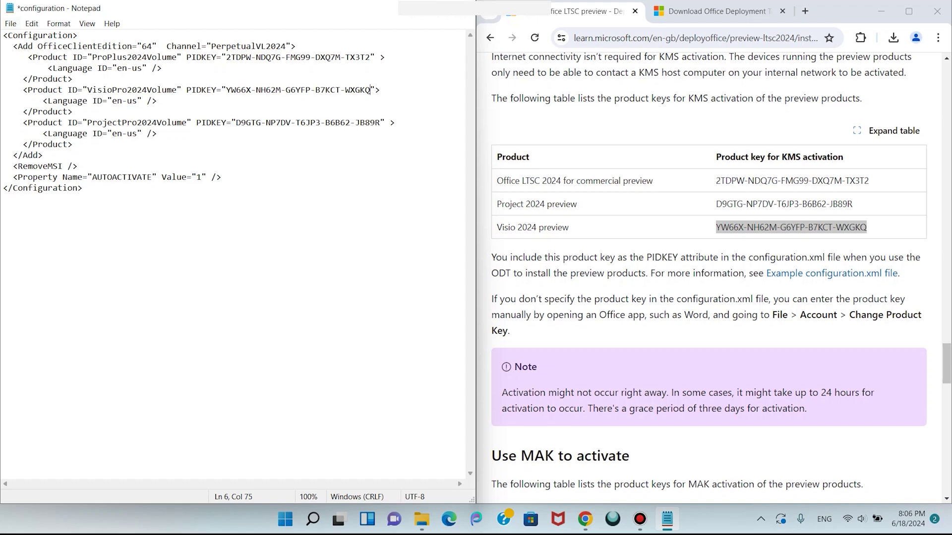
Step: Save the configuration file and close Notepad, then maximize and minimize the browser to reveal the desktop
left_click(11, 24)
left_click(30, 77)
key("Return")
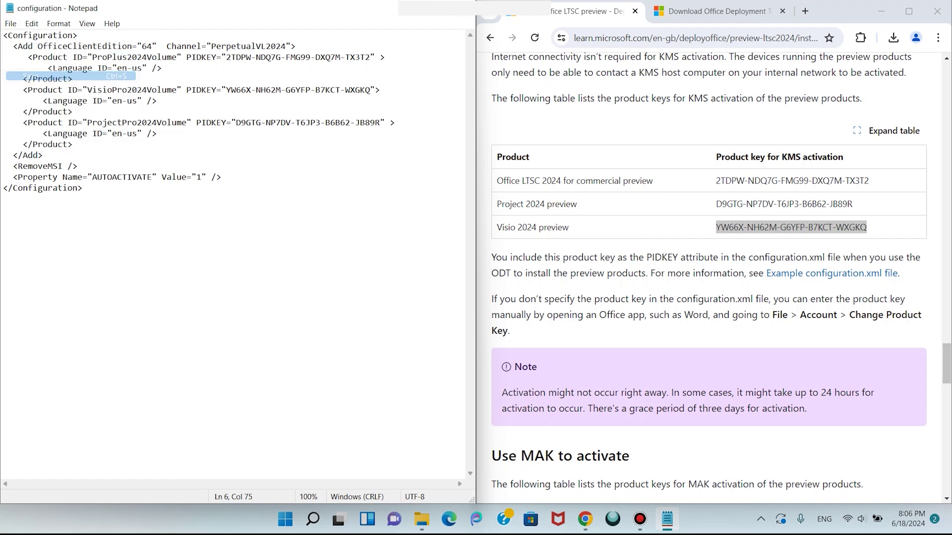
key("alt+F4")
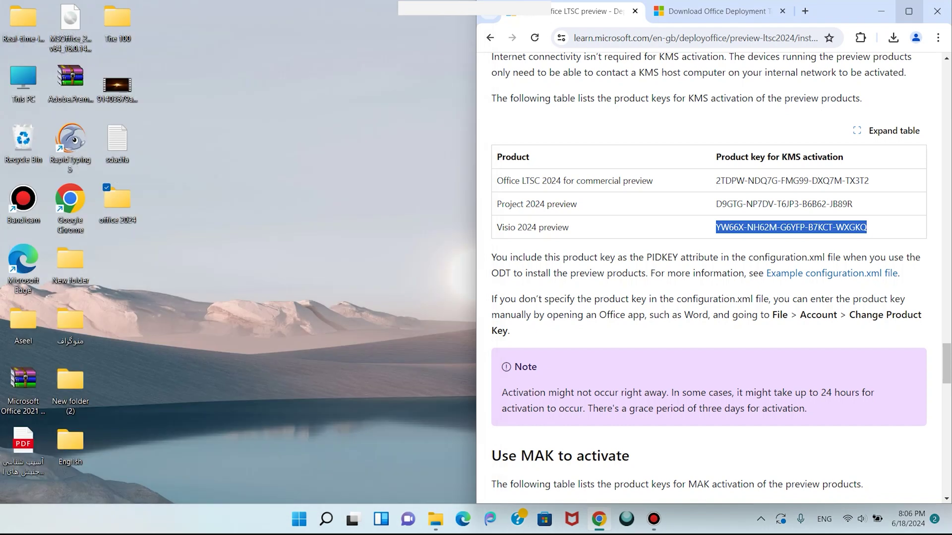
left_click(909, 11)
left_click(881, 11)
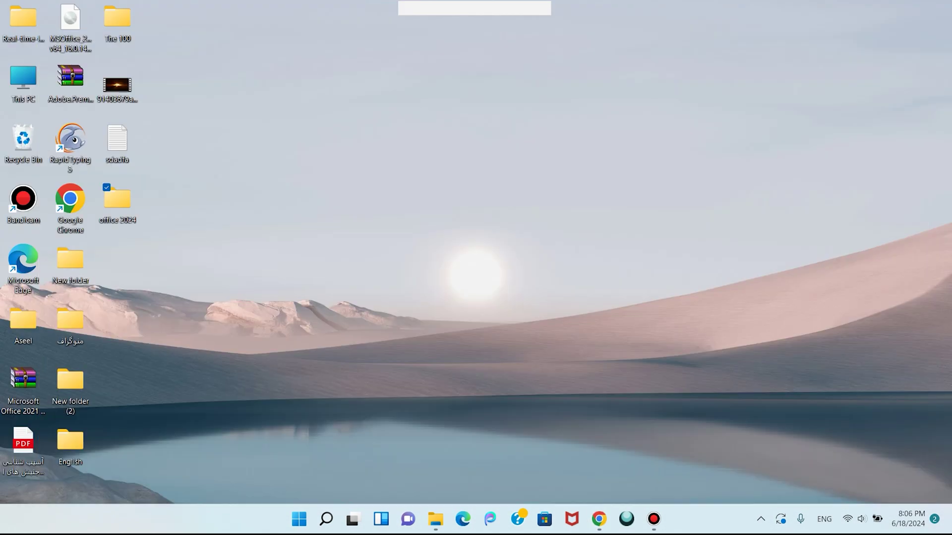
Step: Copy the office 2024 folder from the desktop into the root of the Windows (C:) drive
left_click_drag(241, 242, 114, 204)
right_click(122, 203)
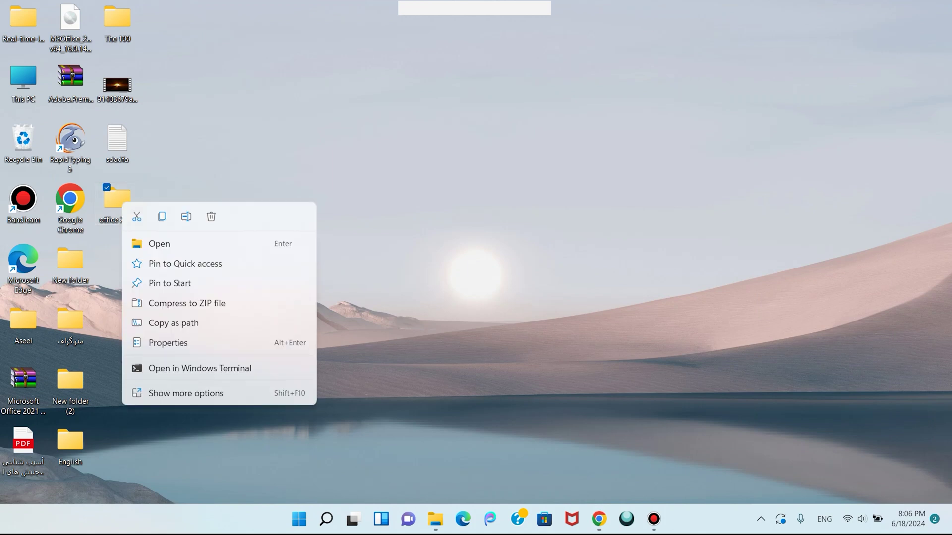
key("Escape")
double_click(23, 80)
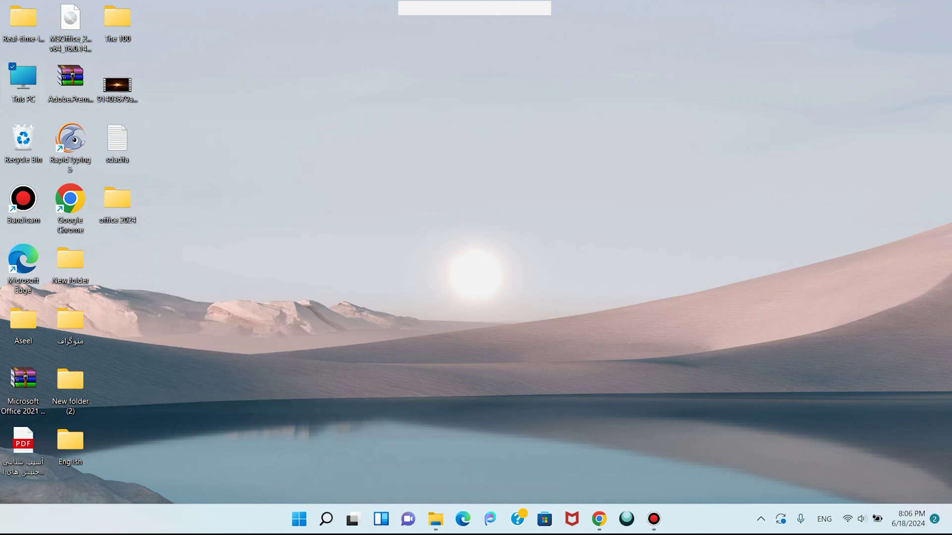
double_click(244, 286)
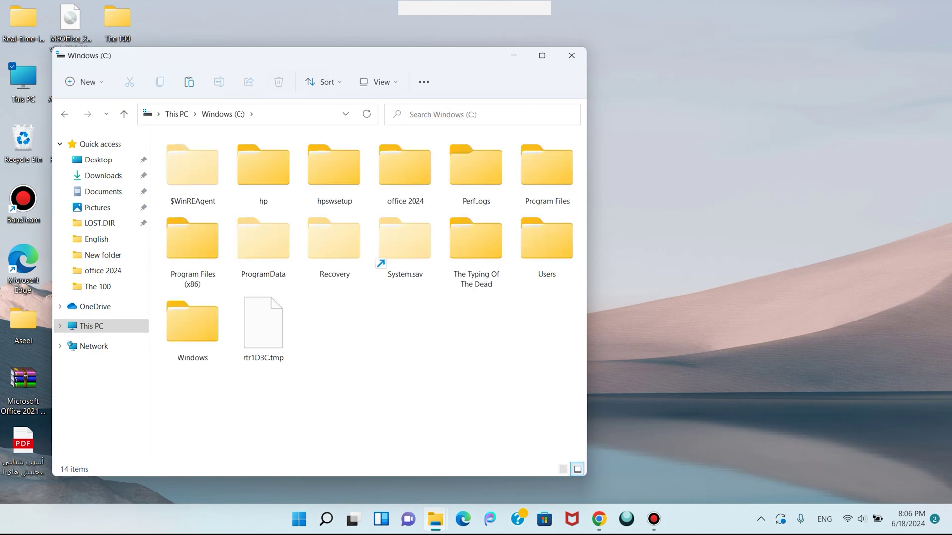
left_click(541, 56)
right_click(449, 341)
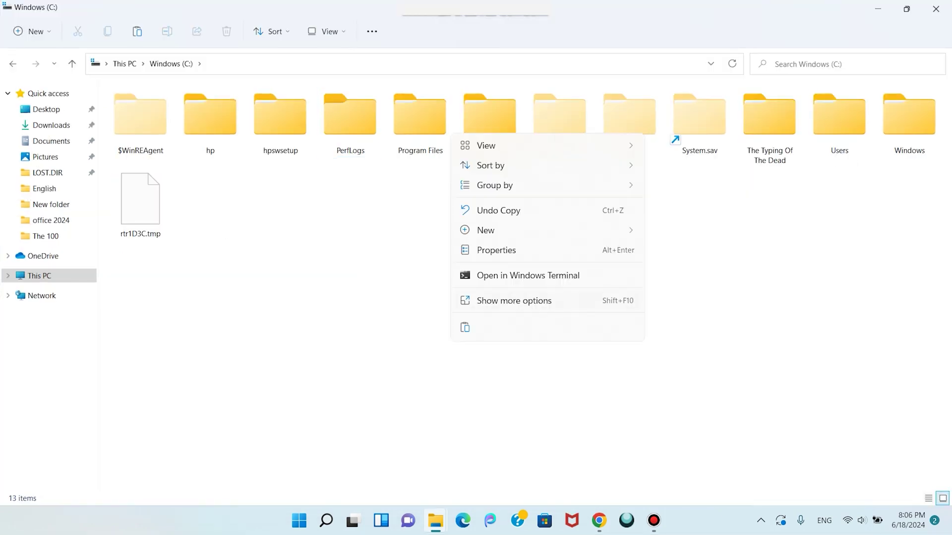
left_click(466, 327)
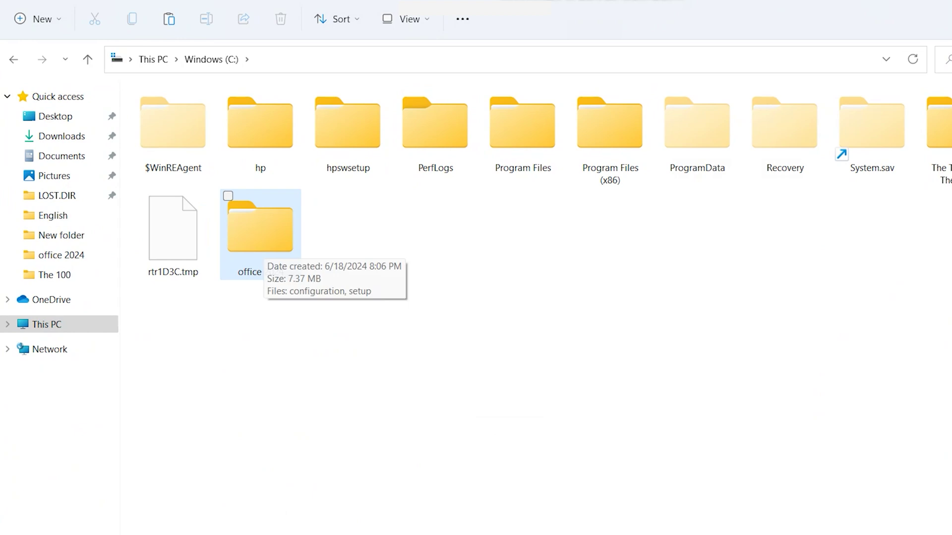
Step: Open the office 2024 folder on the C: drive and launch cmd from that folder's path
double_click(210, 198)
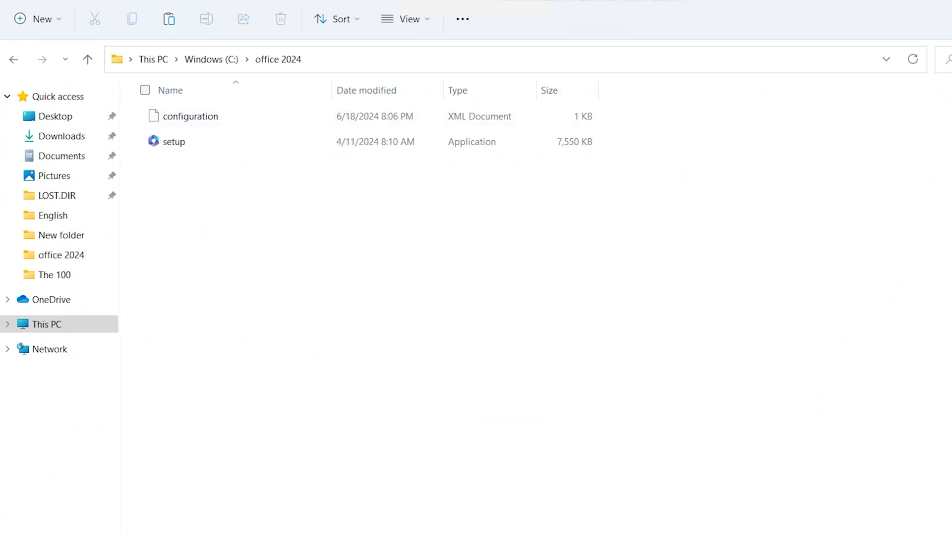
left_click(495, 59)
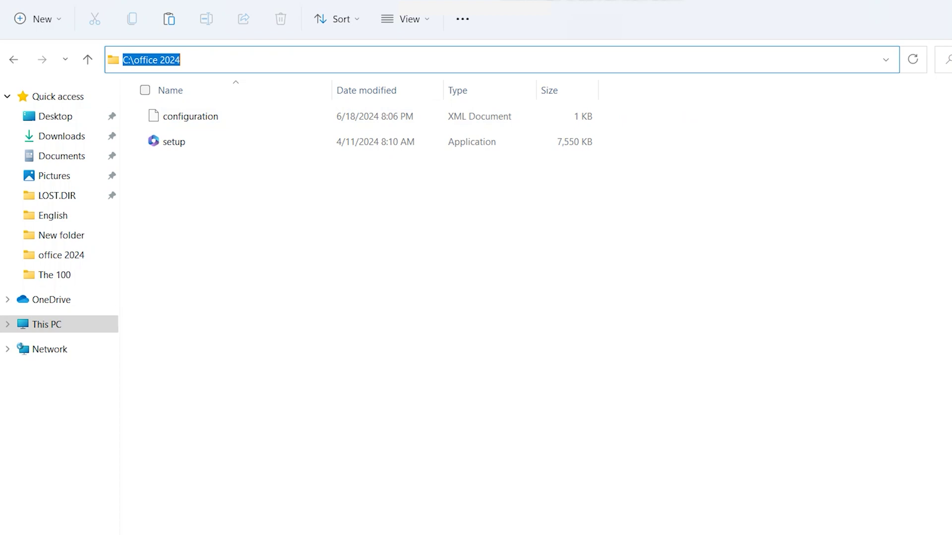
type("cmd")
key("Return")
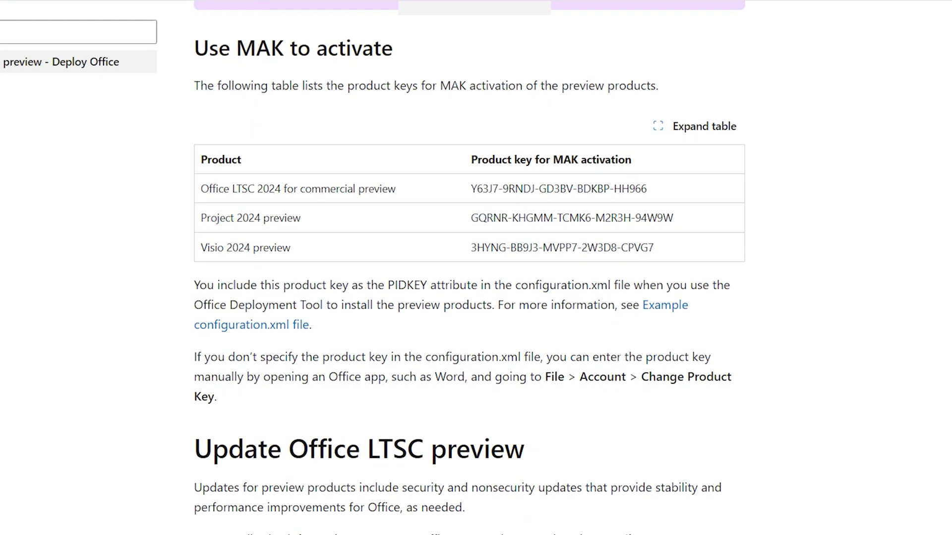
Step: Copy the install command "setup.exe /configure configuration.xml" from the Install Office LTSC preview page
scroll(469, 268, "up", 5)
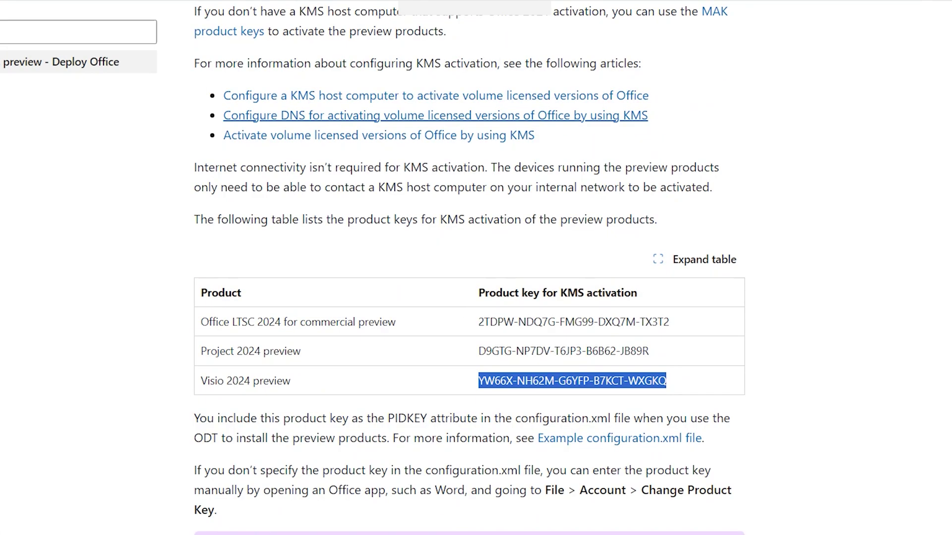
scroll(469, 268, "up", 9)
left_click_drag(208, 269, 434, 268)
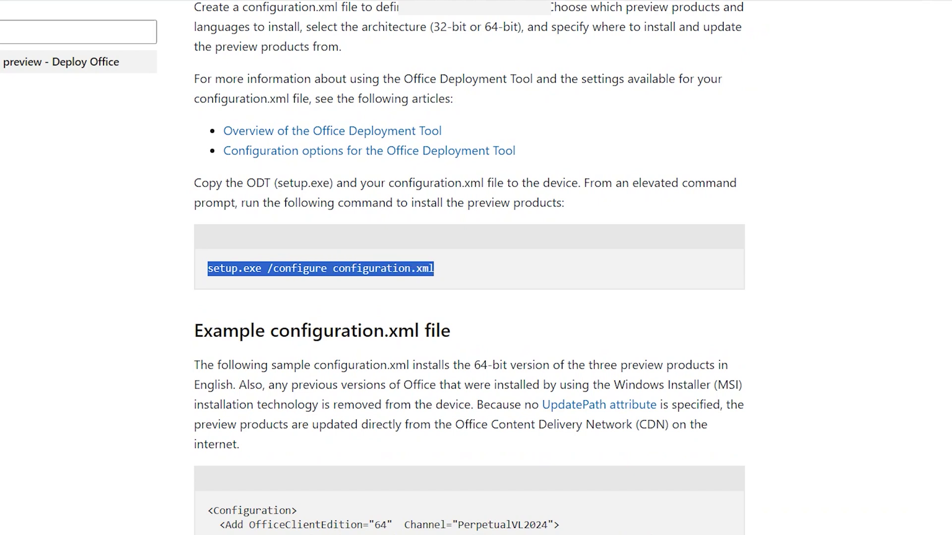
right_click(409, 269)
left_click(427, 286)
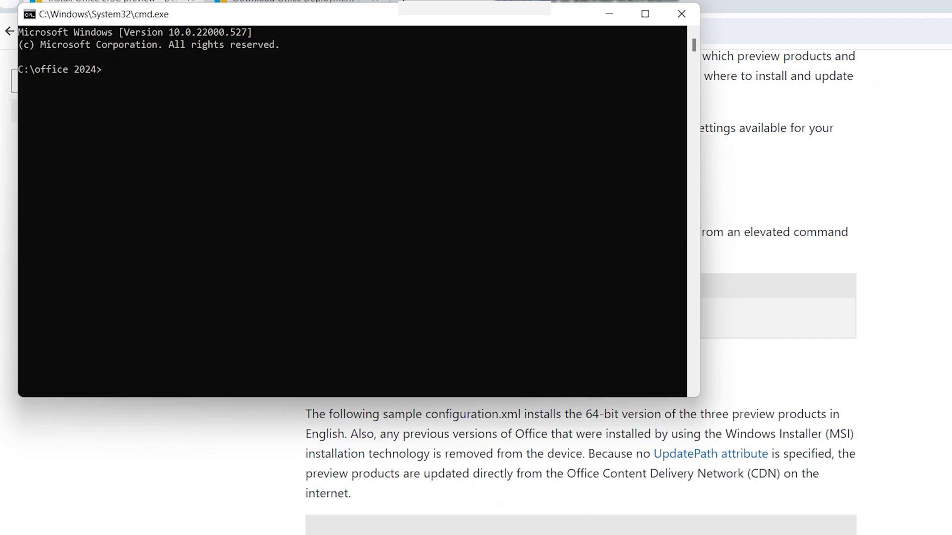
Step: Enlarge the command prompt, run "setup.exe /configure configuration.xml" in C:\office 2024, and show the hidden tray icons
left_click_drag(373, 22, 466, 16)
left_click_drag(793, 392, 951, 452)
type("setup.exe /configure configuration.xml")
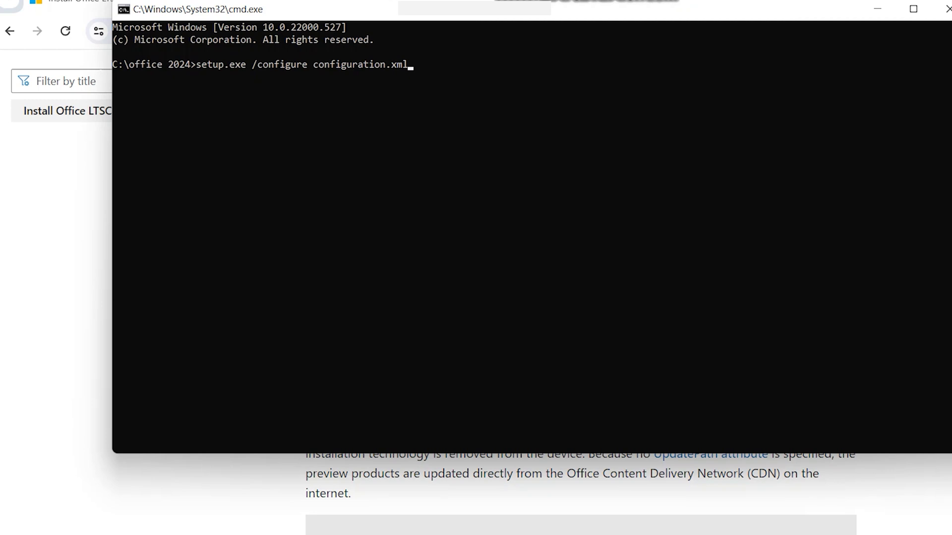
key("Return")
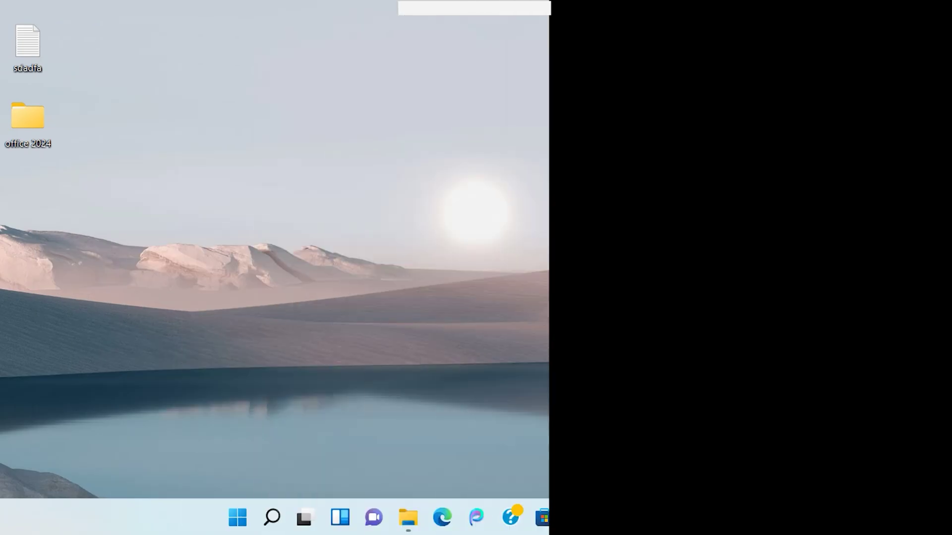
left_click(807, 517)
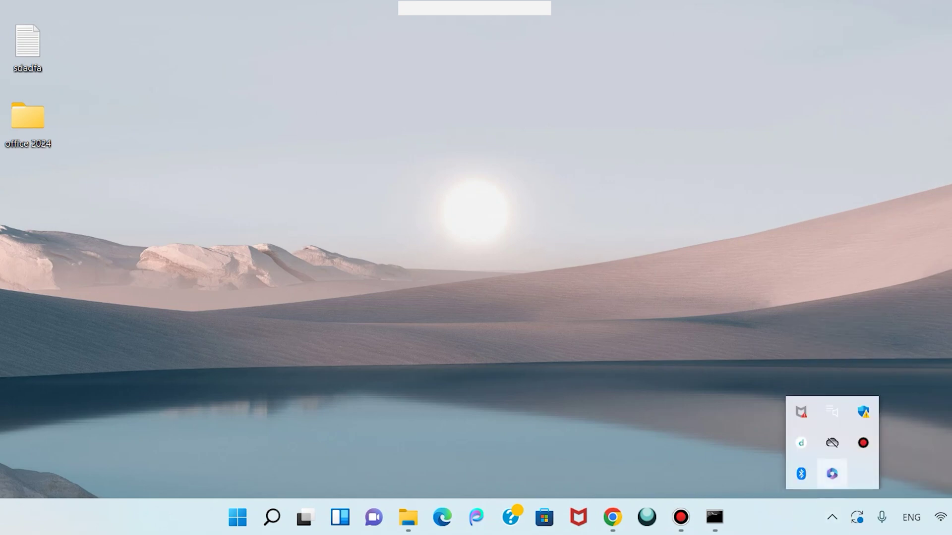
Step: Check the Office installation progress, close the finished installer, and search for and launch Excel
mouse_move(831, 474)
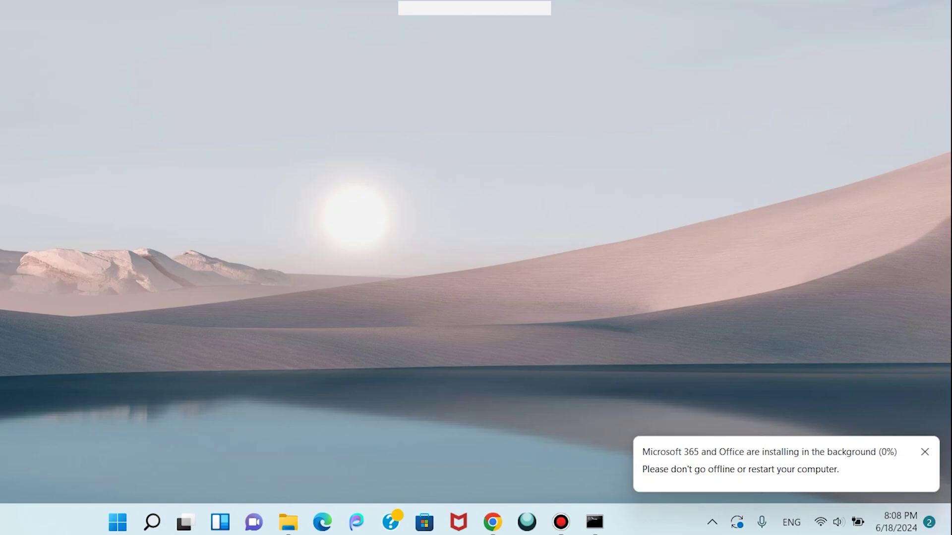
left_click_drag(177, 67, 796, 460)
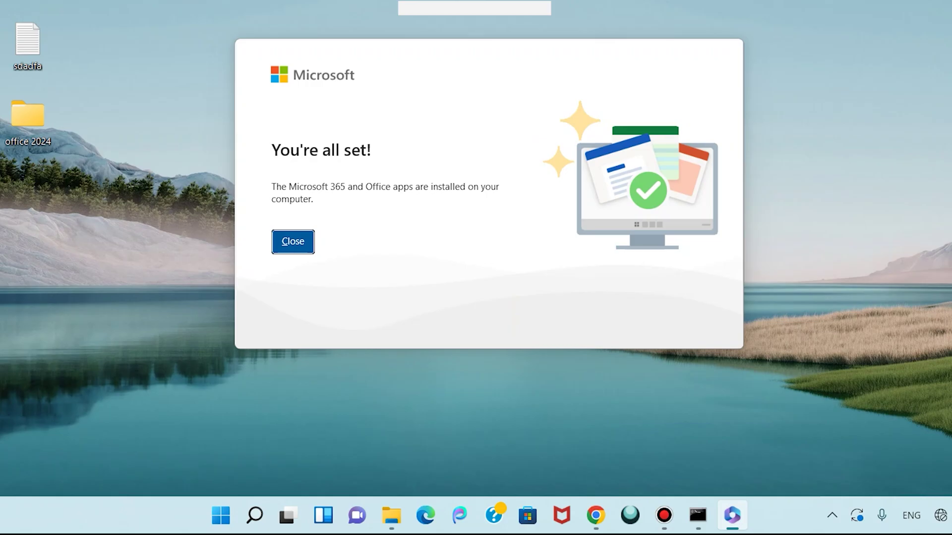
key("Return")
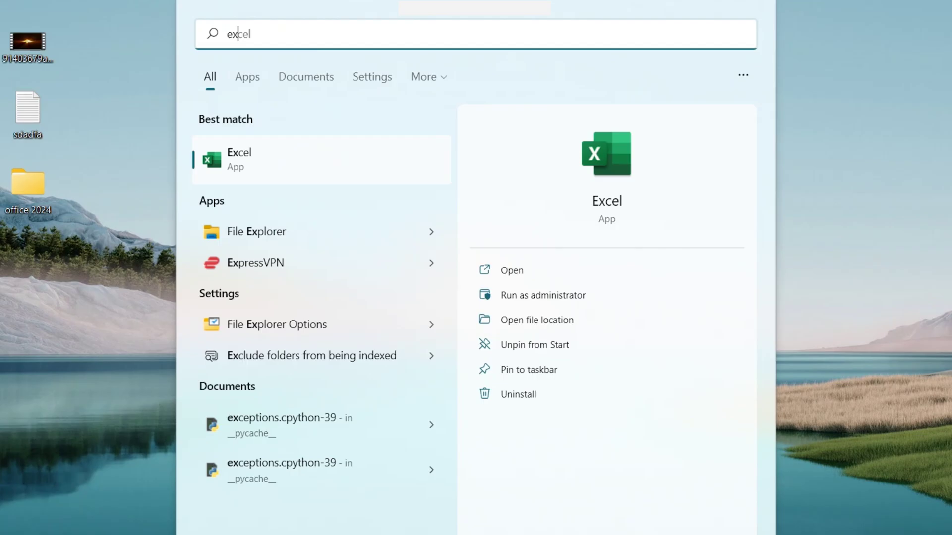
key("Return")
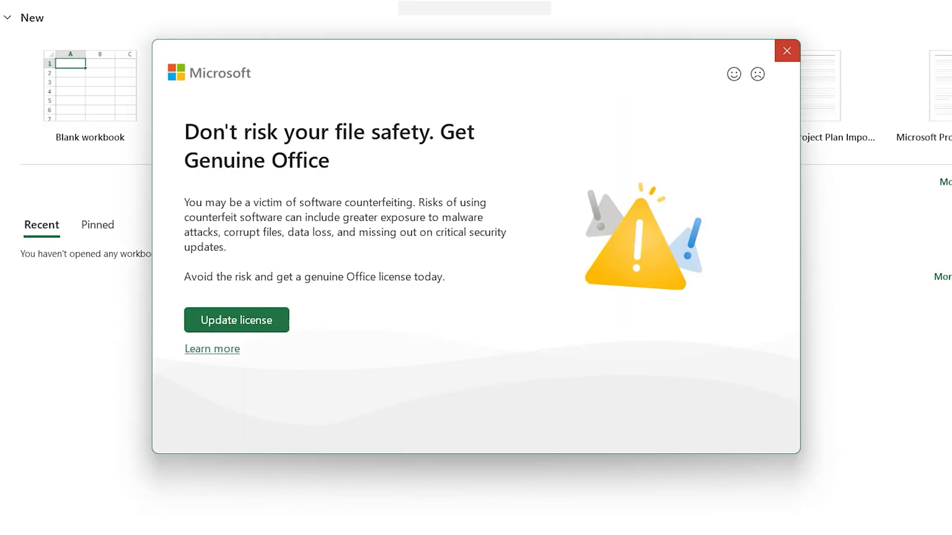
left_click(786, 50)
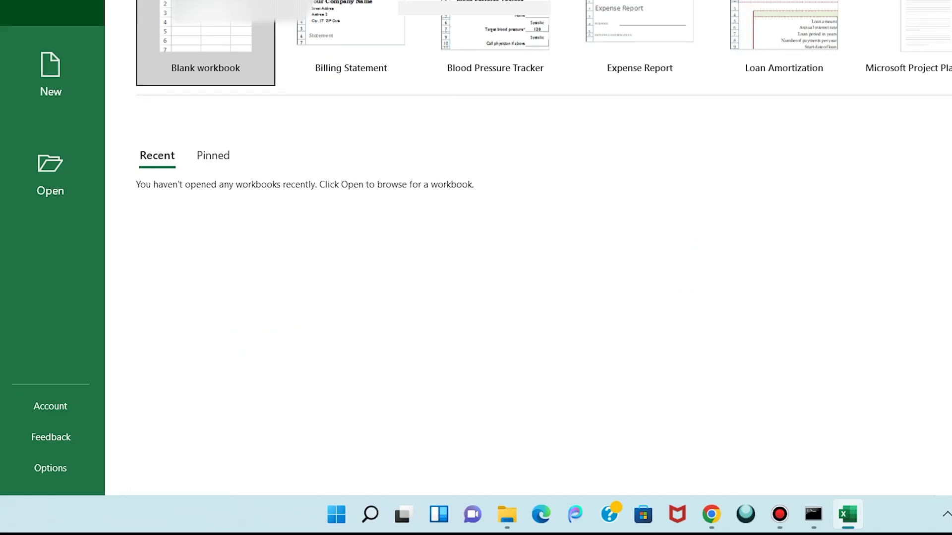
left_click(50, 406)
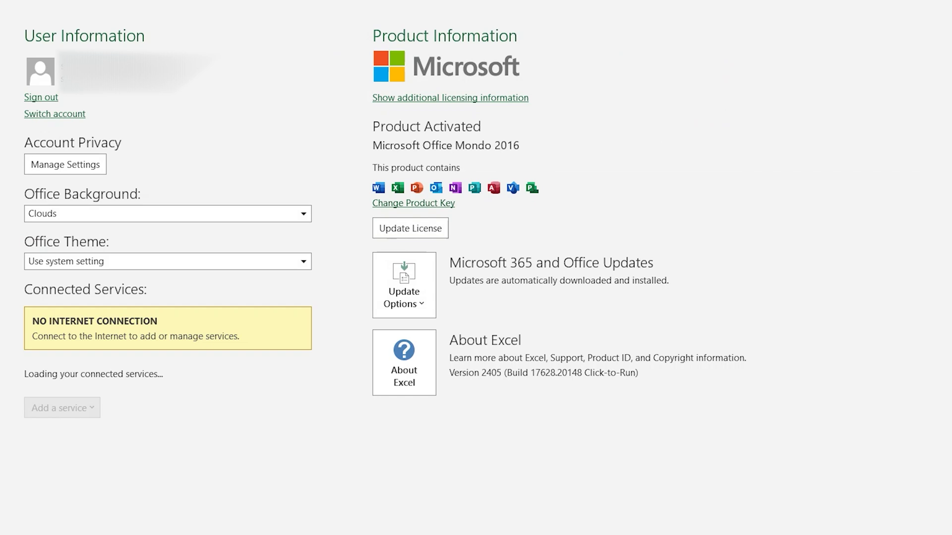
left_click(413, 204)
key("ctrl+v")
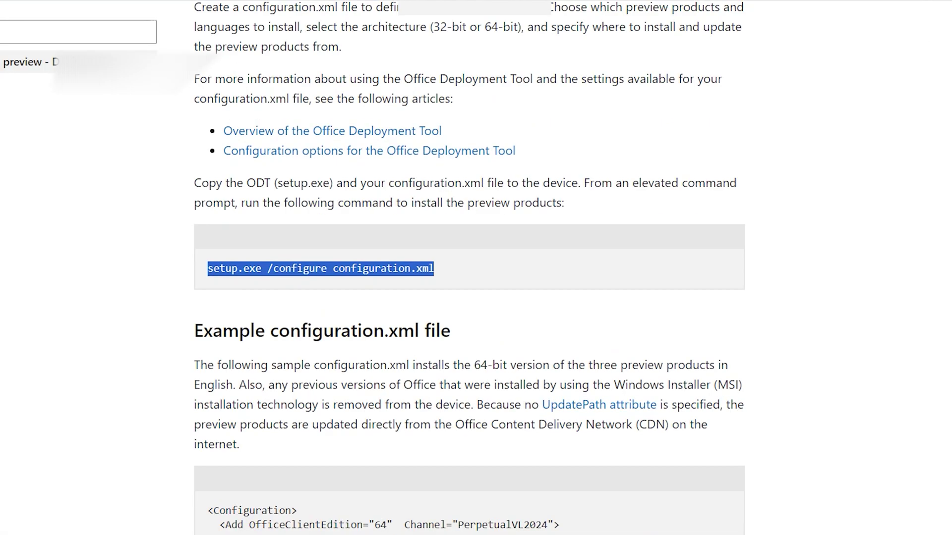
Step: Copy the MAK product key for Office LTSC 2024 for commercial preview from the preview documentation page and return to Excel
scroll(469, 268, "down", 15)
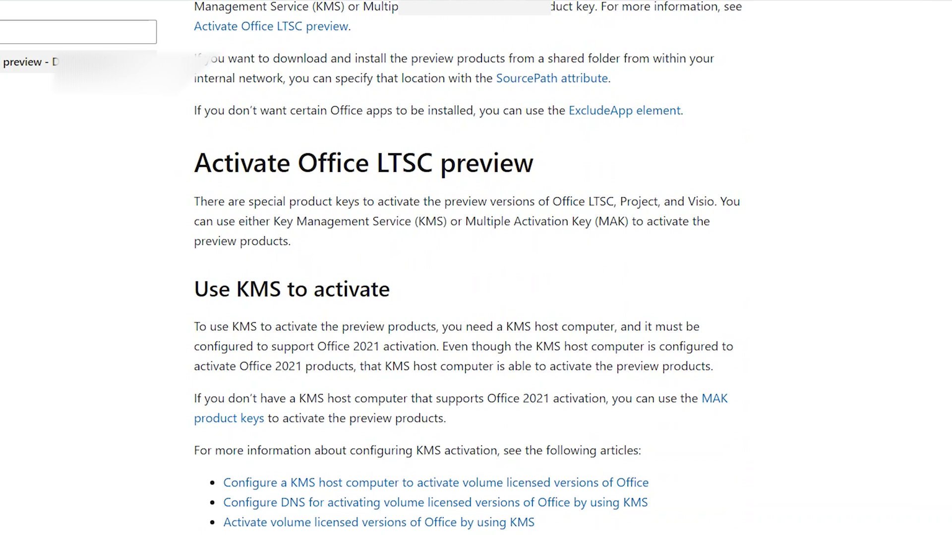
scroll(469, 268, "down", 9)
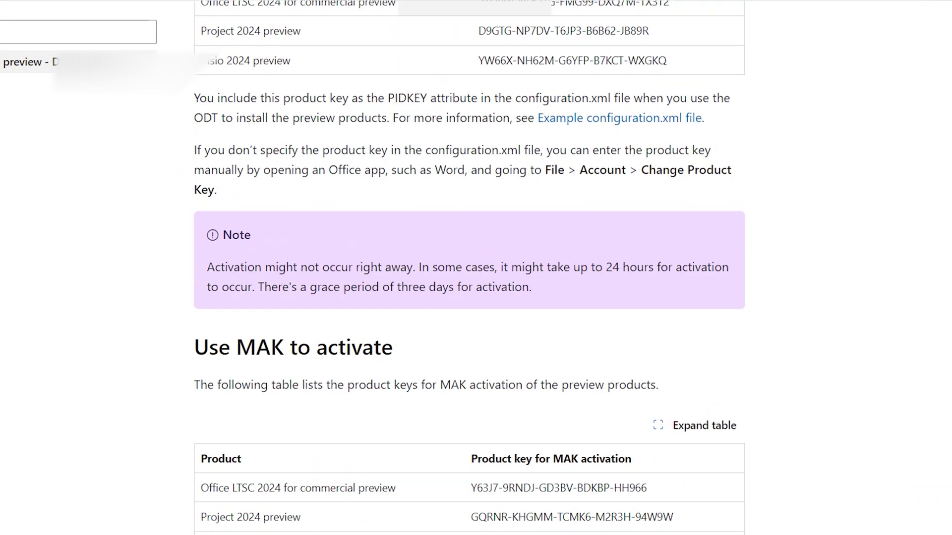
scroll(199, 203, "down", 2)
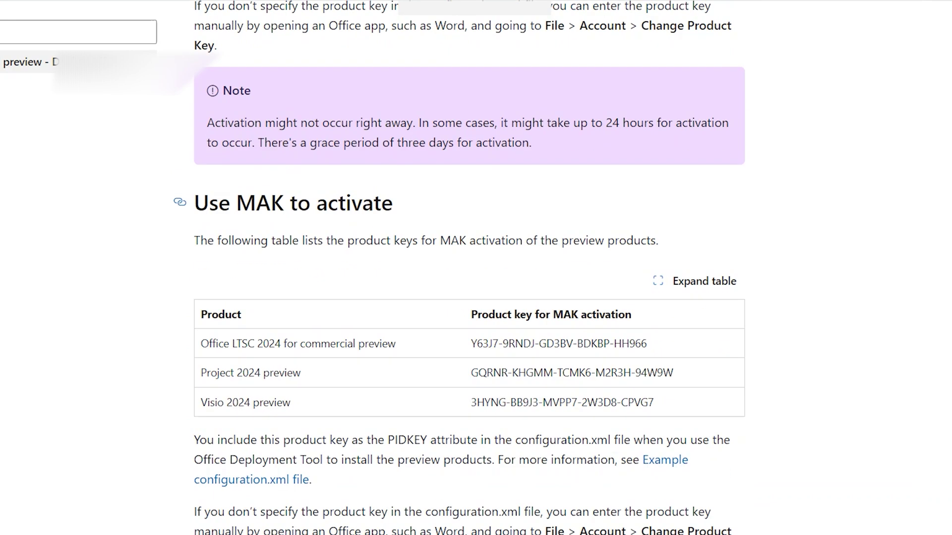
left_click_drag(194, 203, 257, 203)
double_click(261, 203)
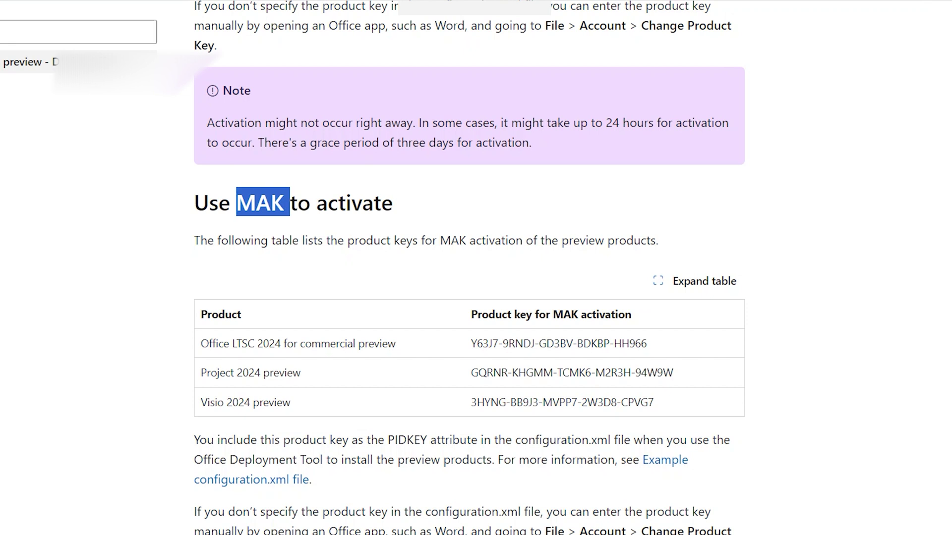
double_click(518, 344)
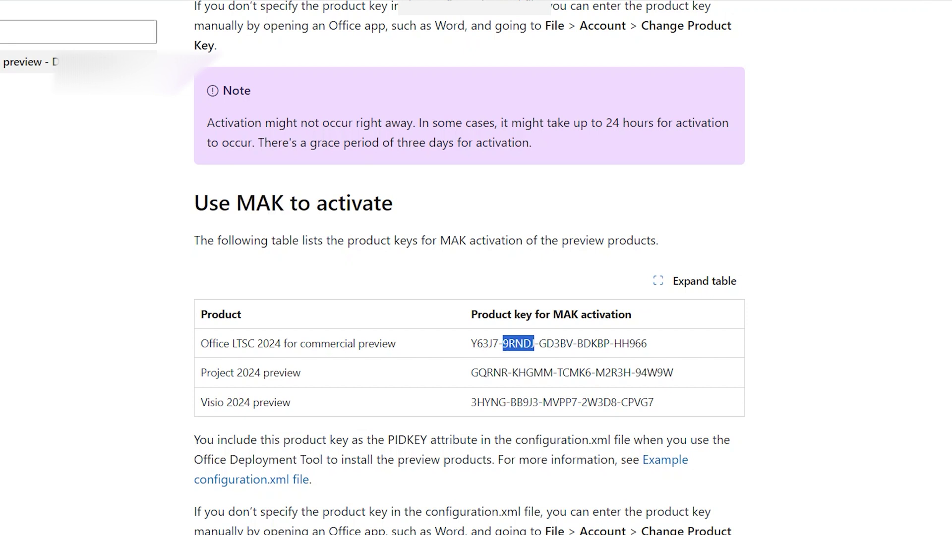
left_click_drag(471, 344, 647, 343)
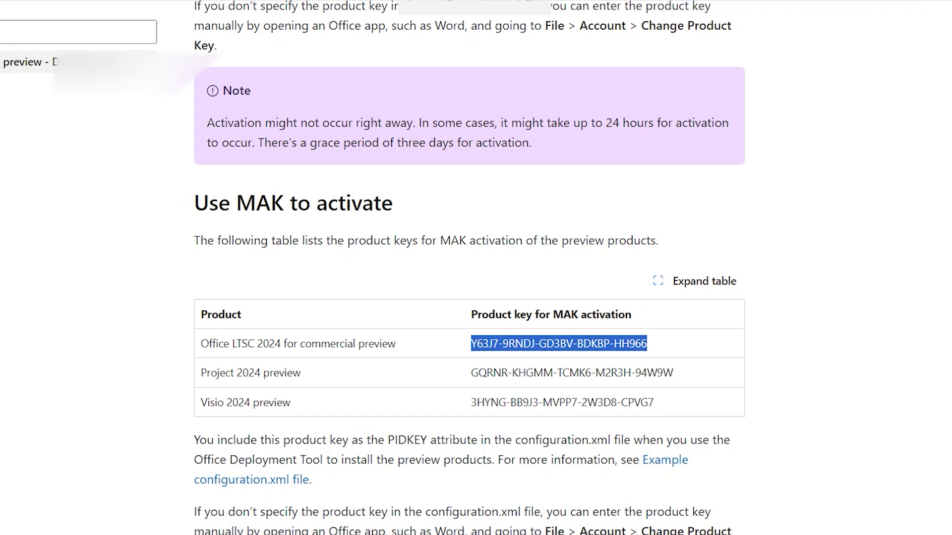
right_click(639, 348)
left_click(661, 363)
left_click(762, 533)
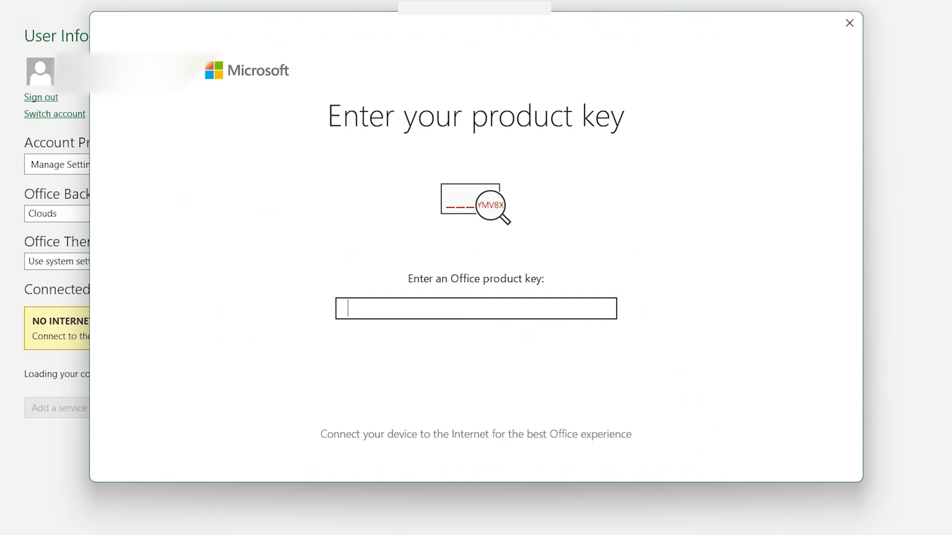
Step: Paste the copied product key into the Office product key field, activate Office, and close the update message
right_click(351, 307)
left_click(385, 347)
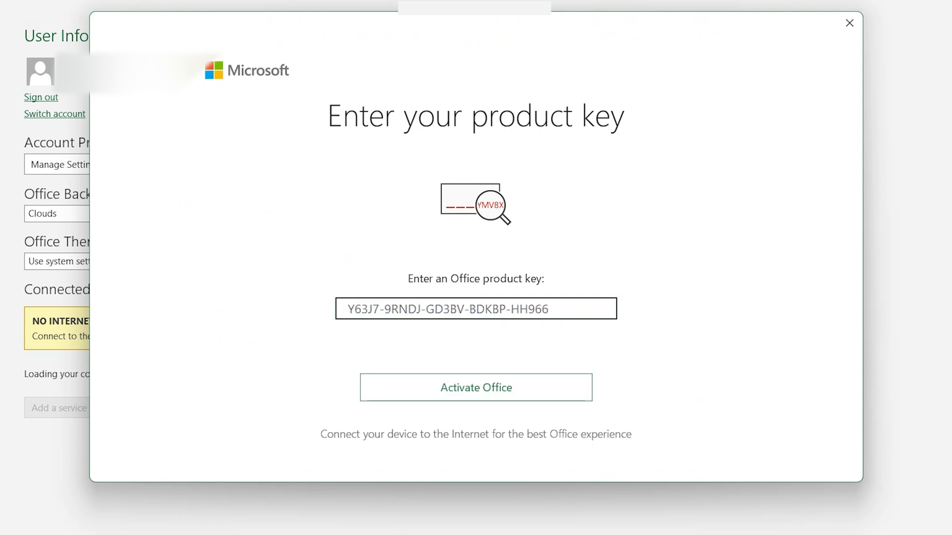
key("Return")
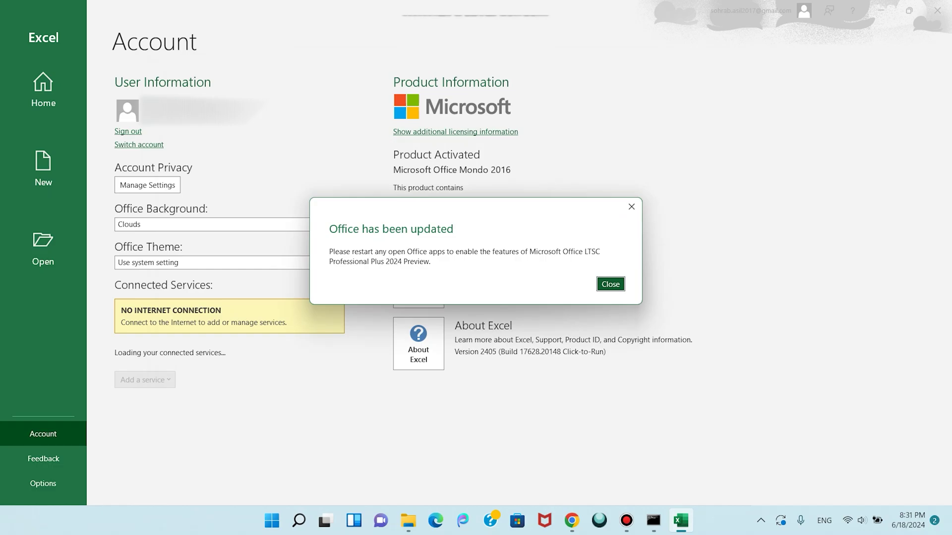
key("Return")
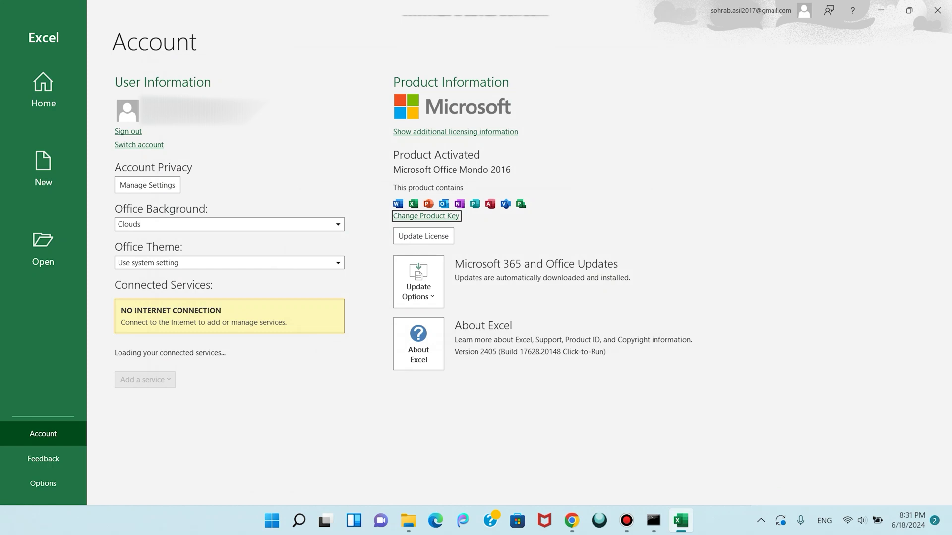
Step: View the computer's Restart power option and dismiss the power options without restarting
key("super")
key("Escape")
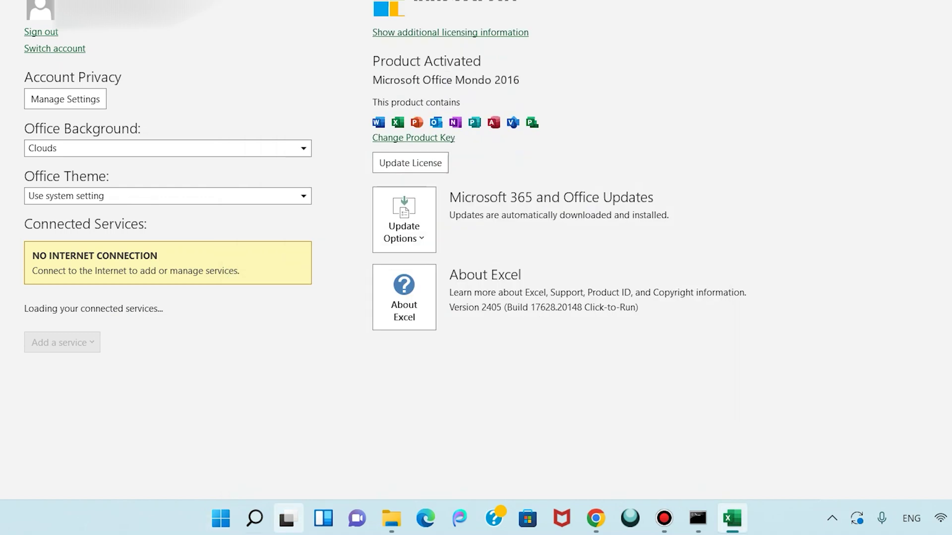
key("super")
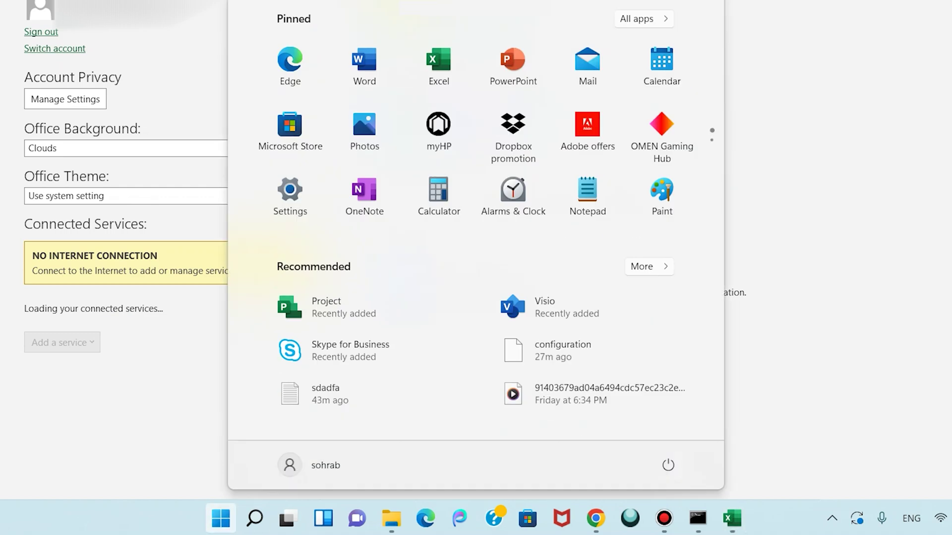
left_click(668, 466)
left_click(669, 433)
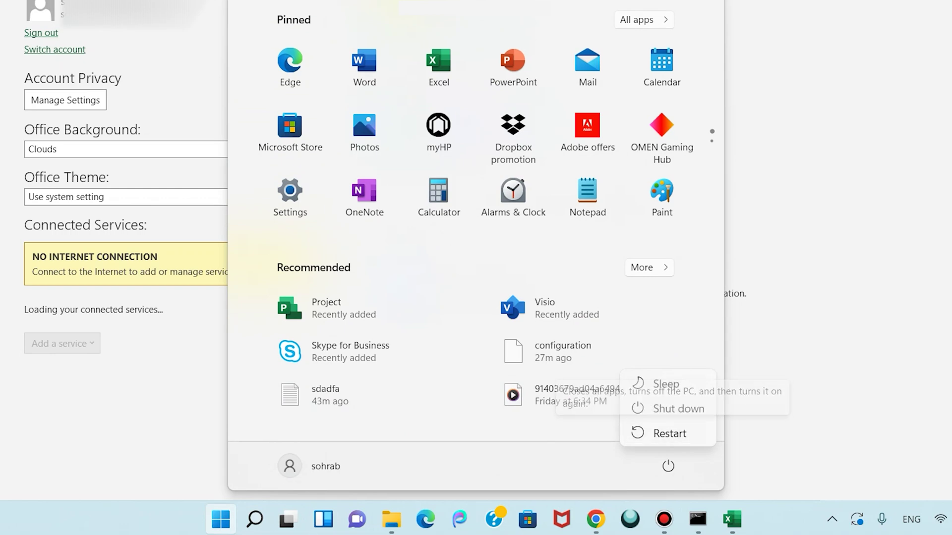
key("Escape")
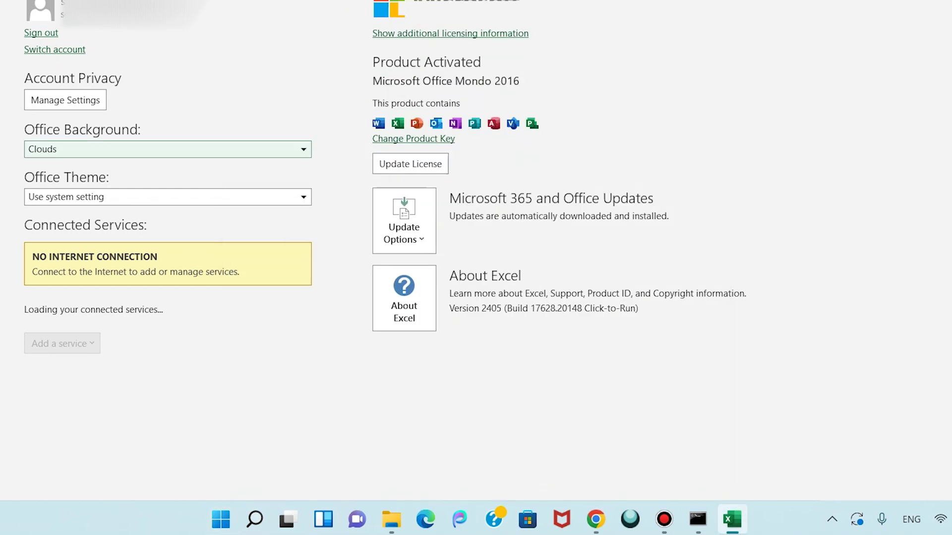